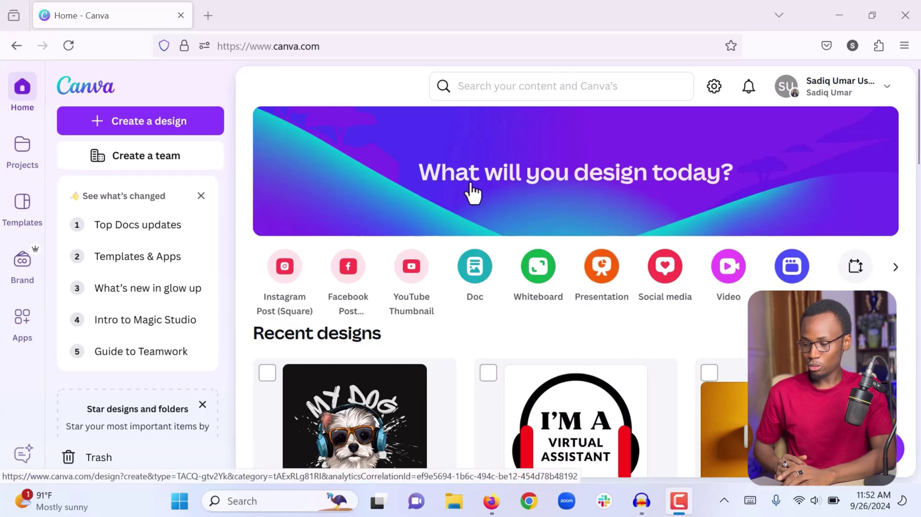
left_click_drag(328, 46, 274, 46)
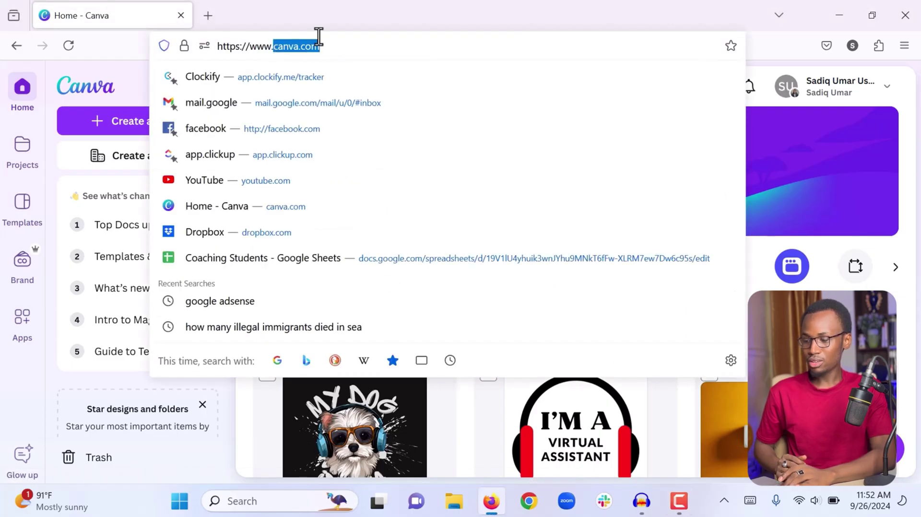
left_click(386, 21)
left_click(281, 96)
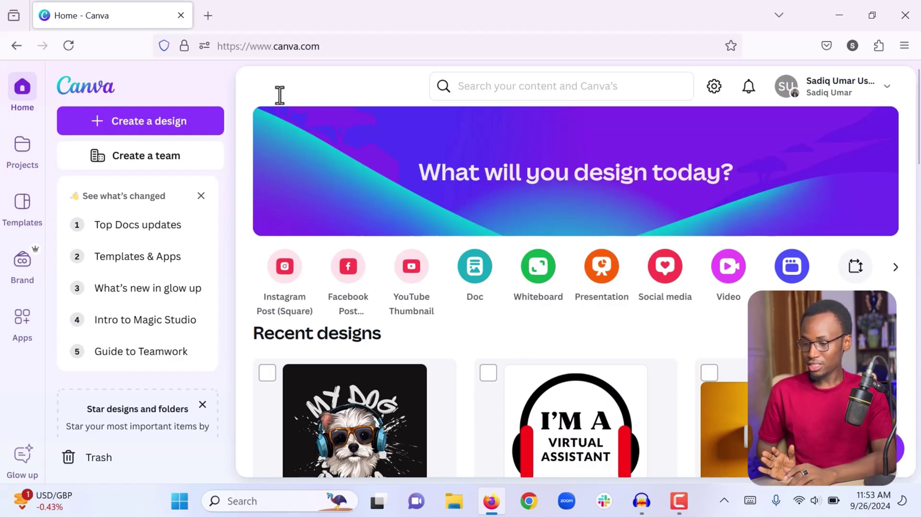
left_click(497, 86)
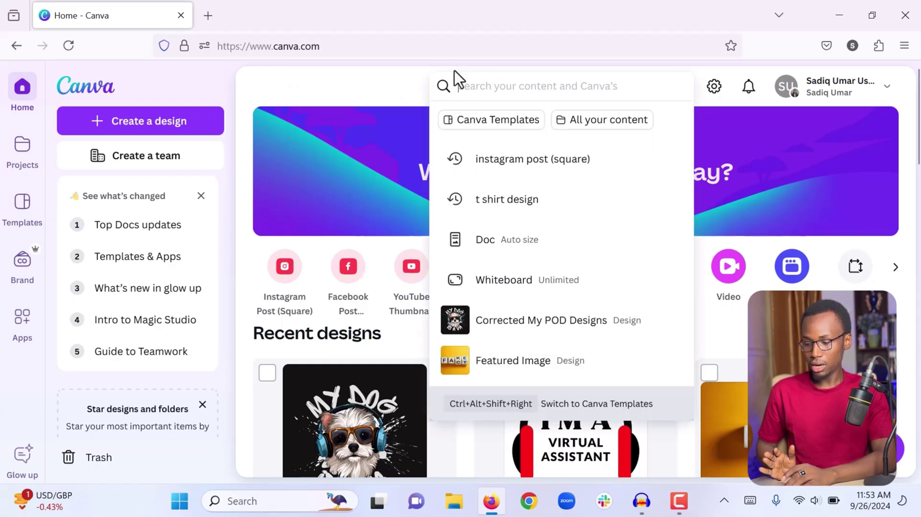
left_click(404, 87)
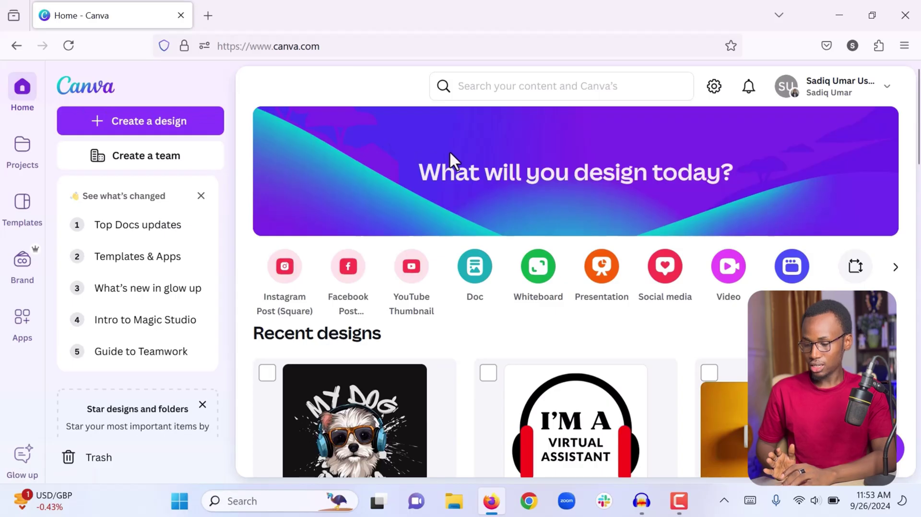
Step: Look through the Projects, Templates and Brand sections and return to the home page
left_click(24, 154)
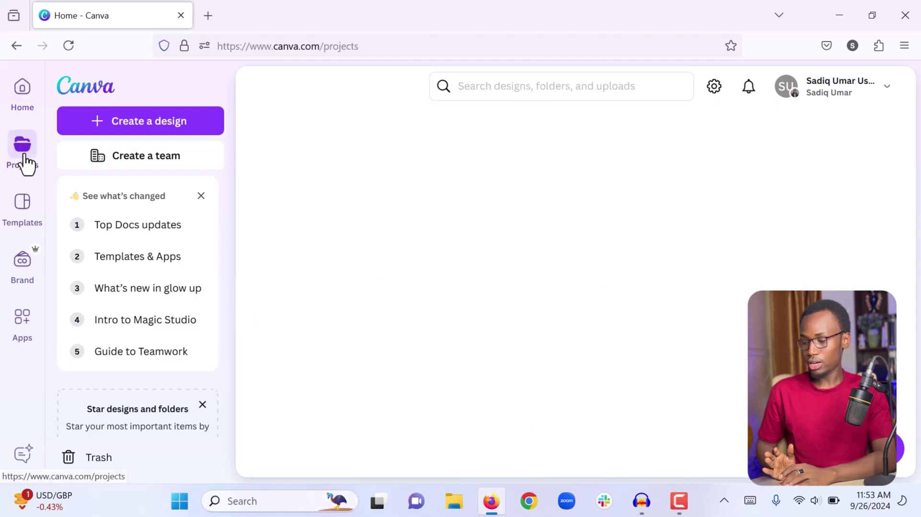
left_click(25, 217)
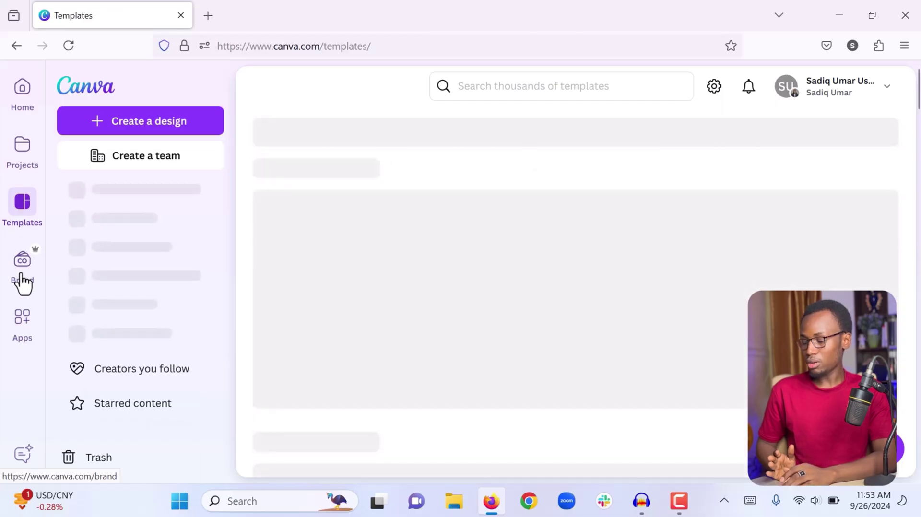
left_click(22, 278)
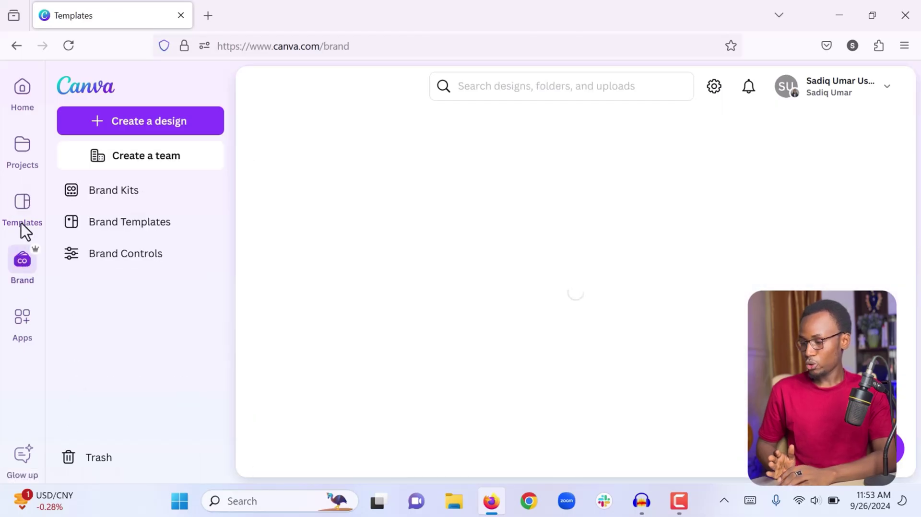
left_click(19, 96)
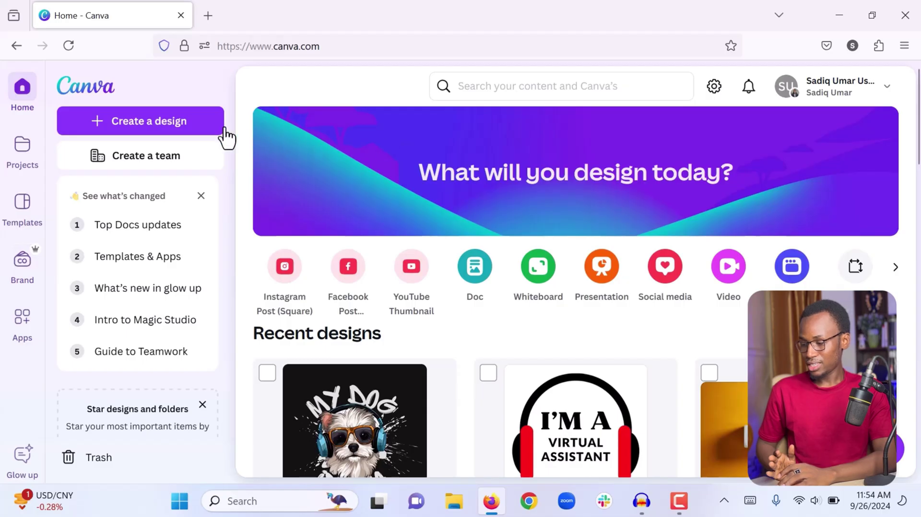
Step: Review the design types offered for a new design, then look over the recent designs on the home page
left_click(142, 124)
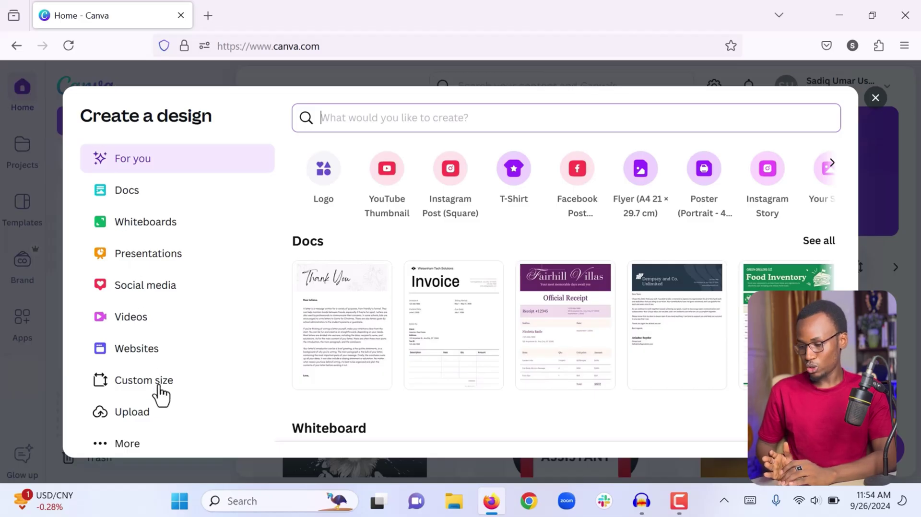
left_click(879, 95)
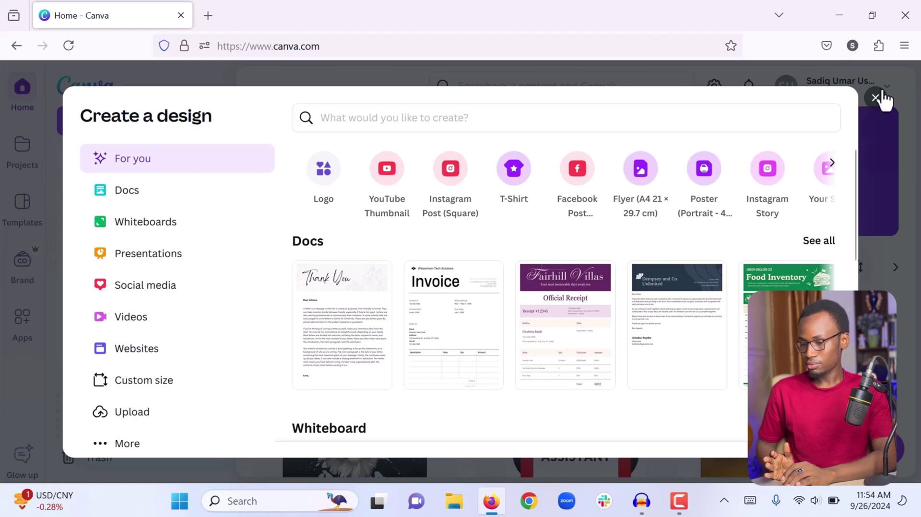
scroll(589, 187, "down", 3)
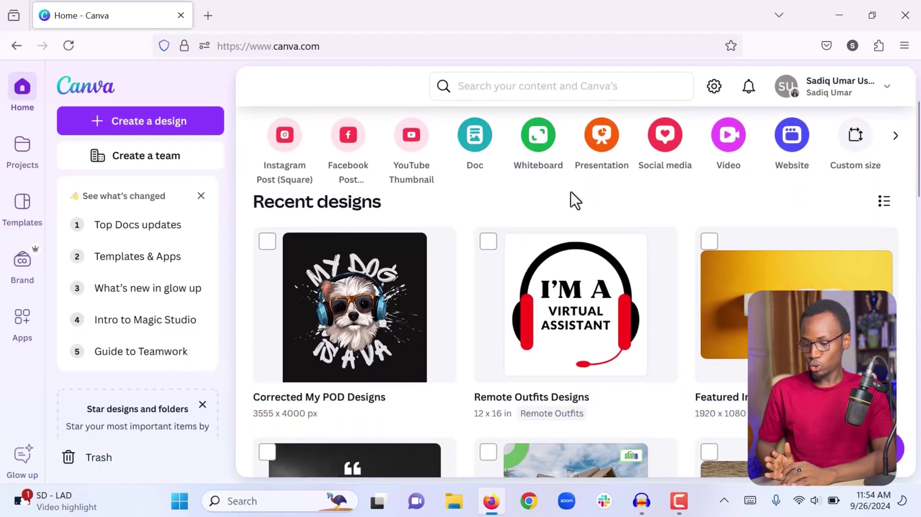
scroll(544, 206, "down", 8)
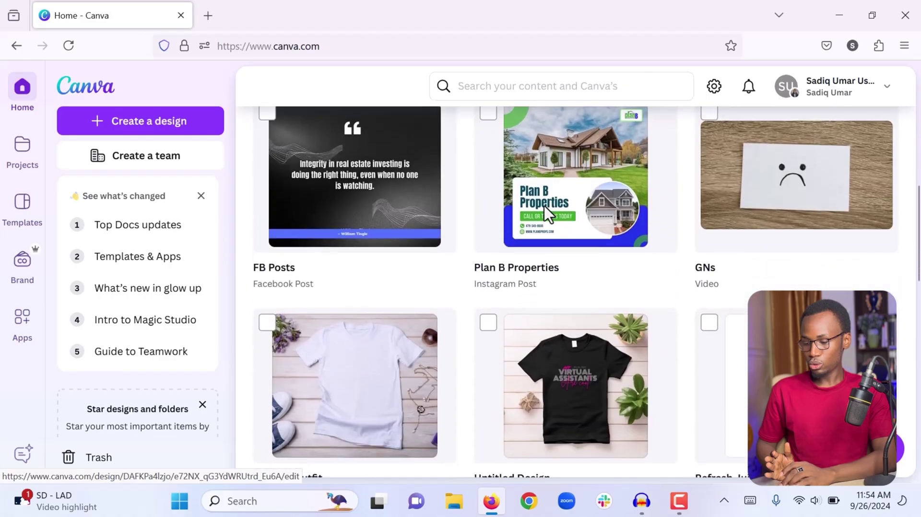
scroll(545, 206, "down", 1)
scroll(545, 206, "up", 9)
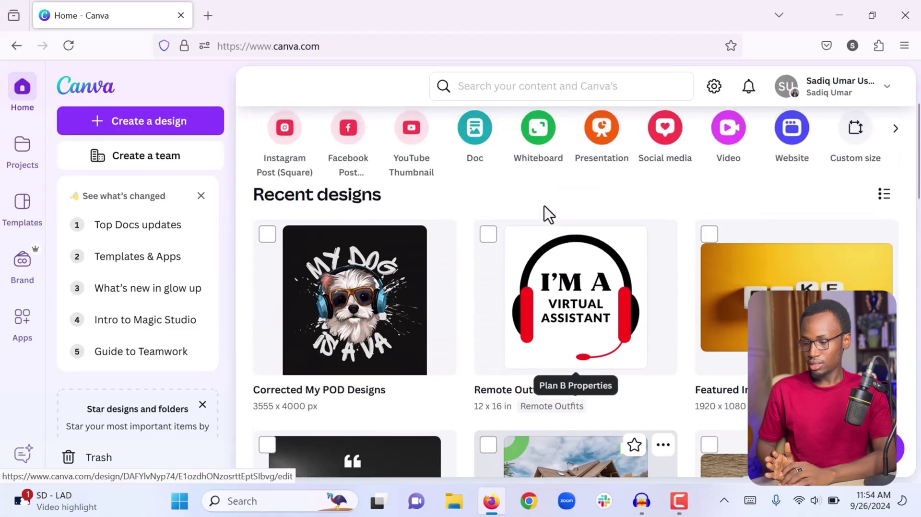
scroll(544, 206, "up", 3)
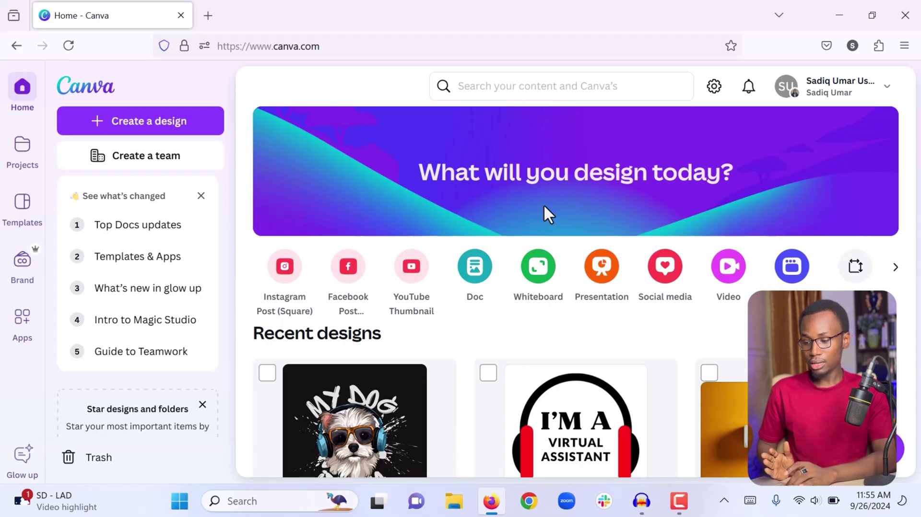
Step: Search for "Instagram Post" and limit the results to Canva Templates
left_click(487, 86)
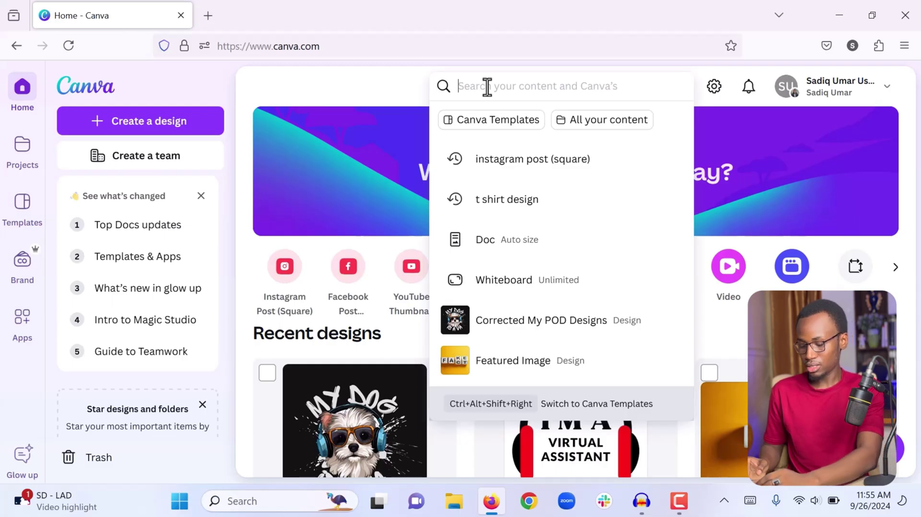
type("Inst")
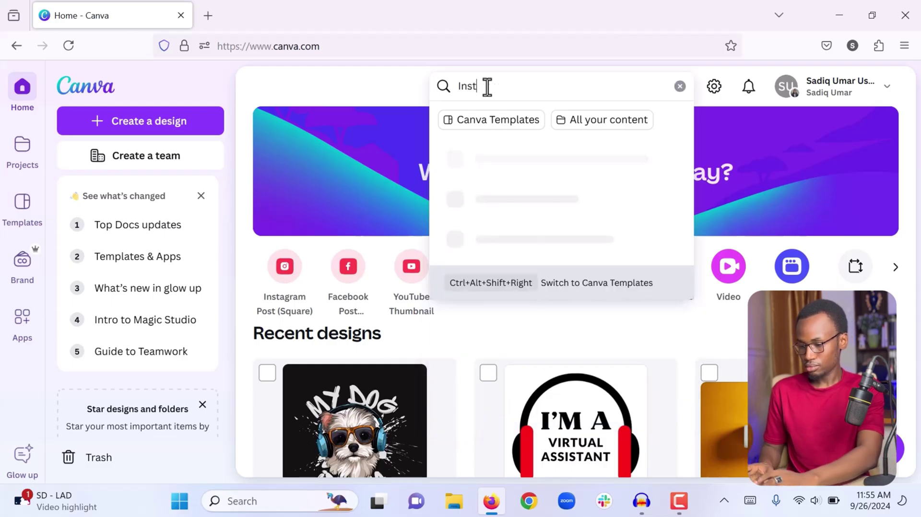
type("agram Post")
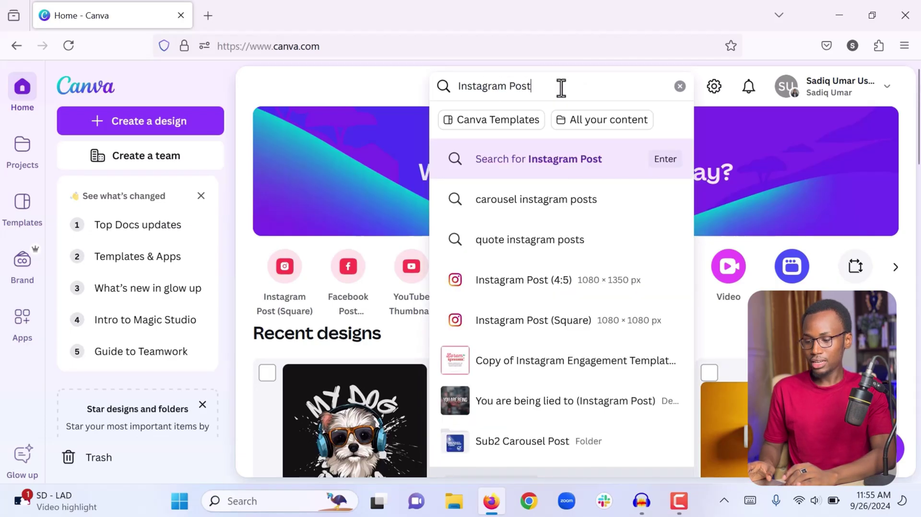
key("Return")
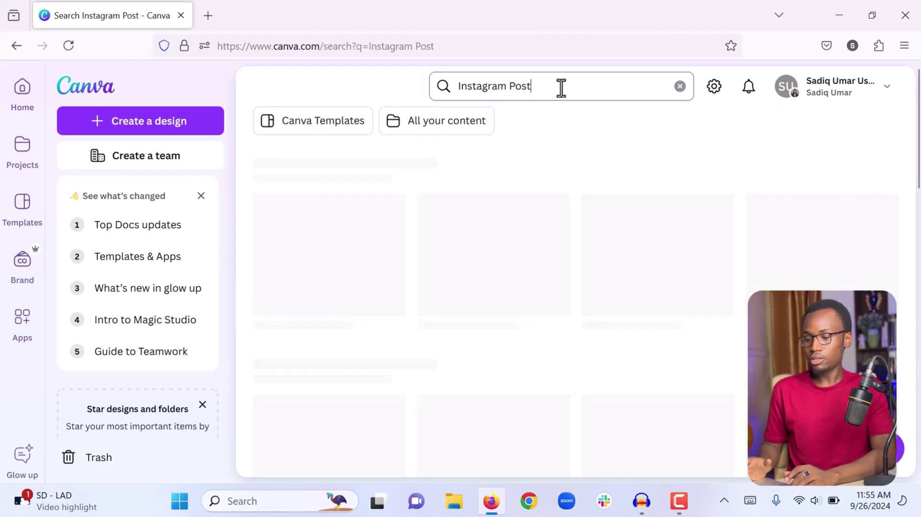
left_click(354, 120)
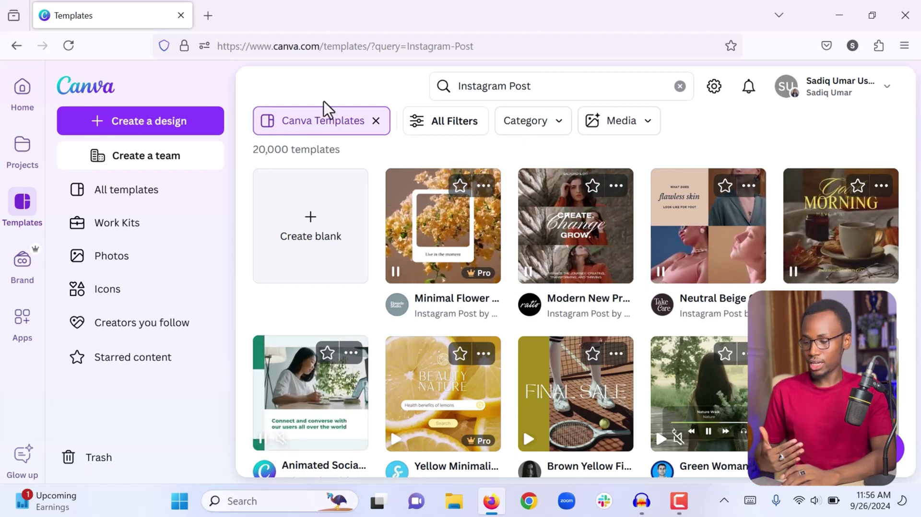
Step: Examine the category, format and style filters for the templates without applying any of them
left_click(443, 125)
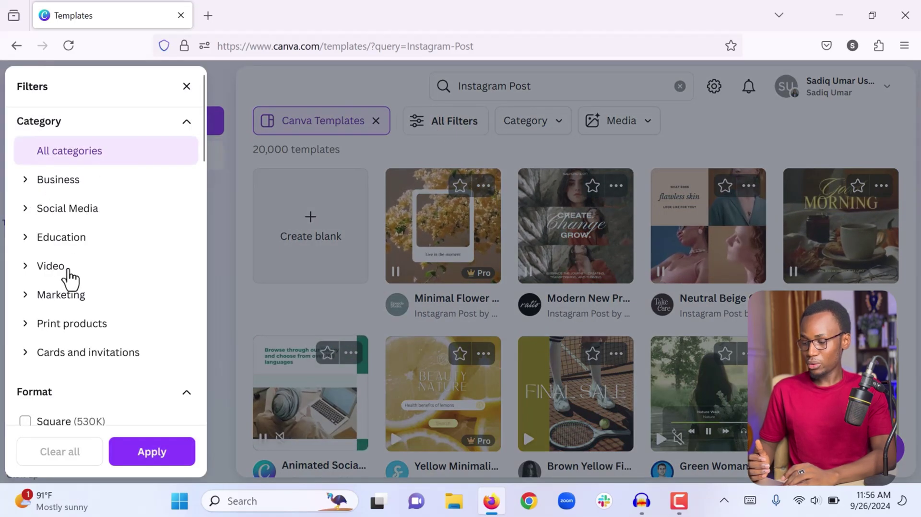
scroll(70, 286, "down", 2)
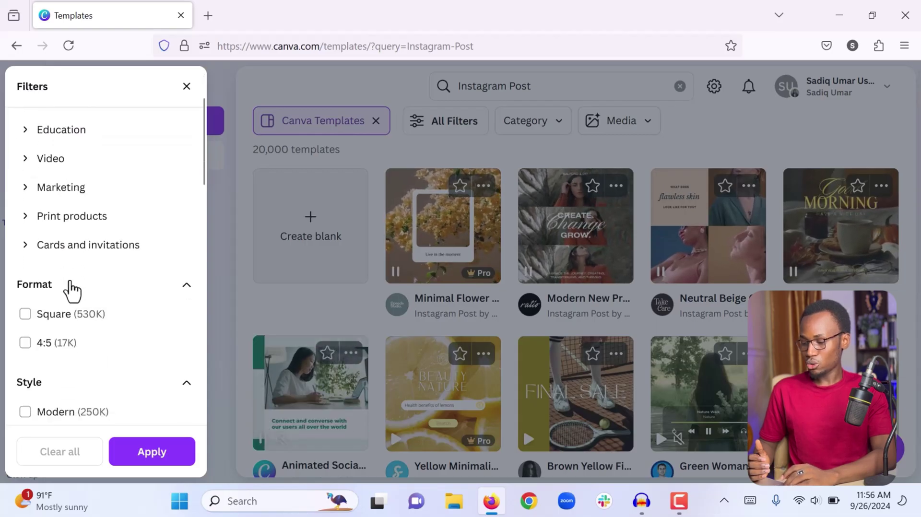
scroll(58, 361, "down", 3)
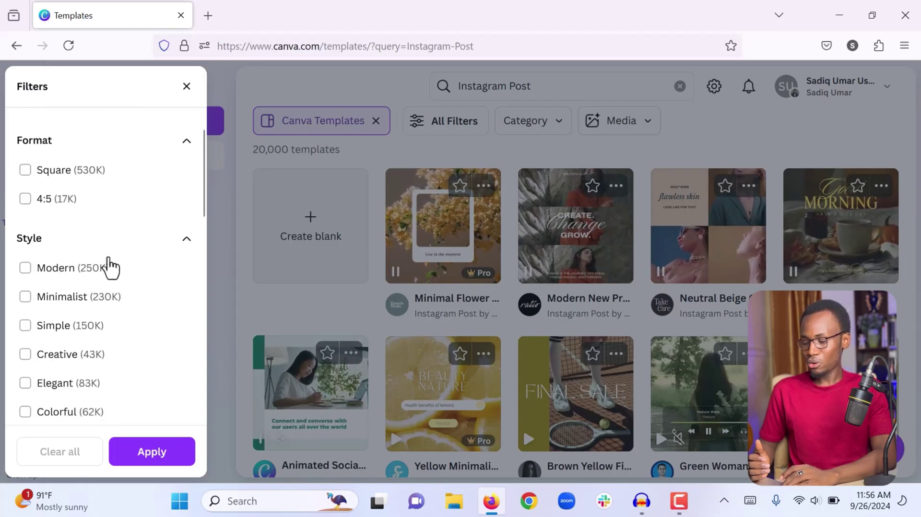
scroll(109, 268, "down", 4)
scroll(111, 267, "up", 8)
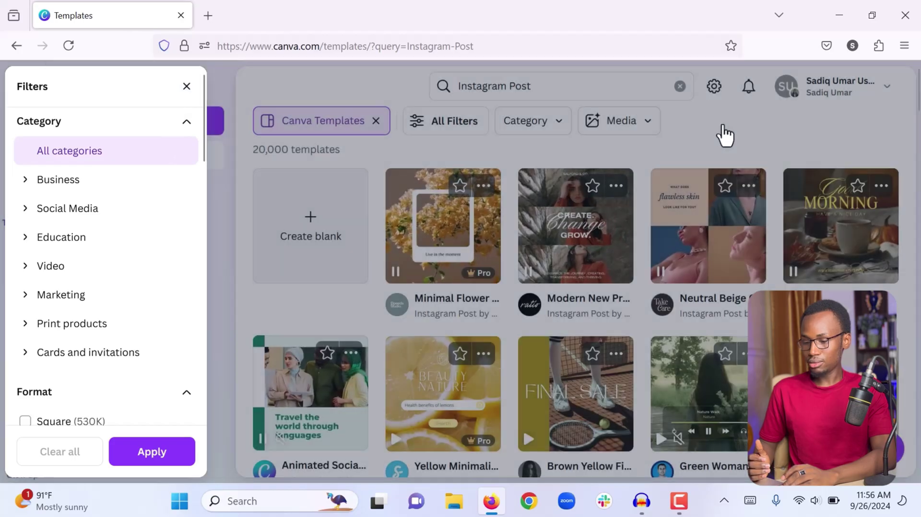
left_click(725, 136)
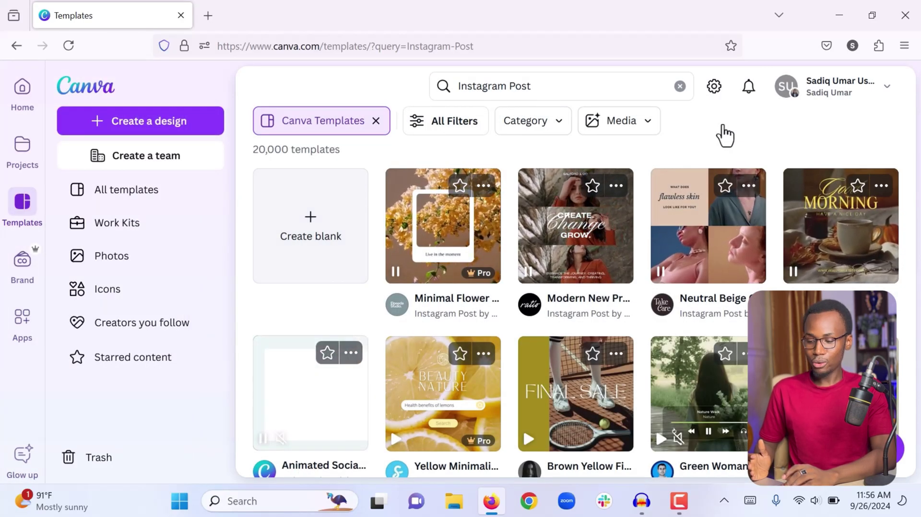
Step: Find the Quote Business Instagram Post template among the results and open it for customization
scroll(723, 134, "down", 1)
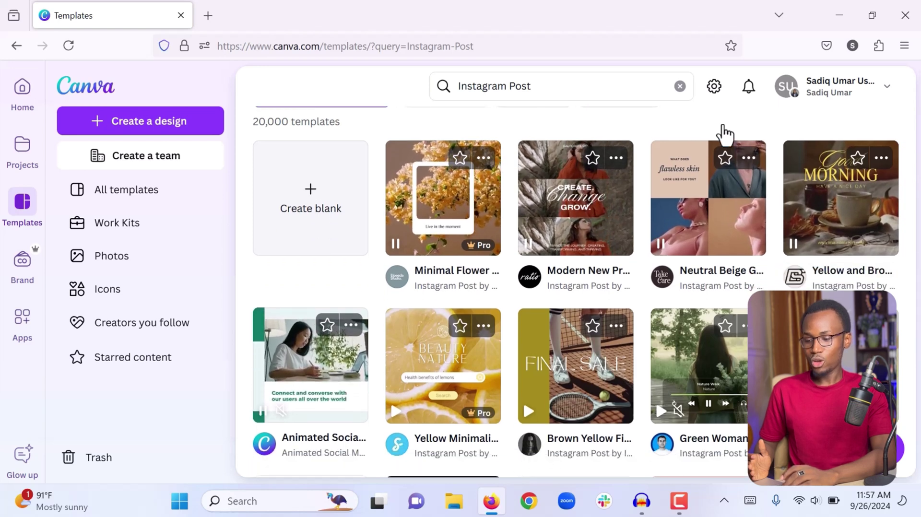
scroll(576, 229, "down", 2)
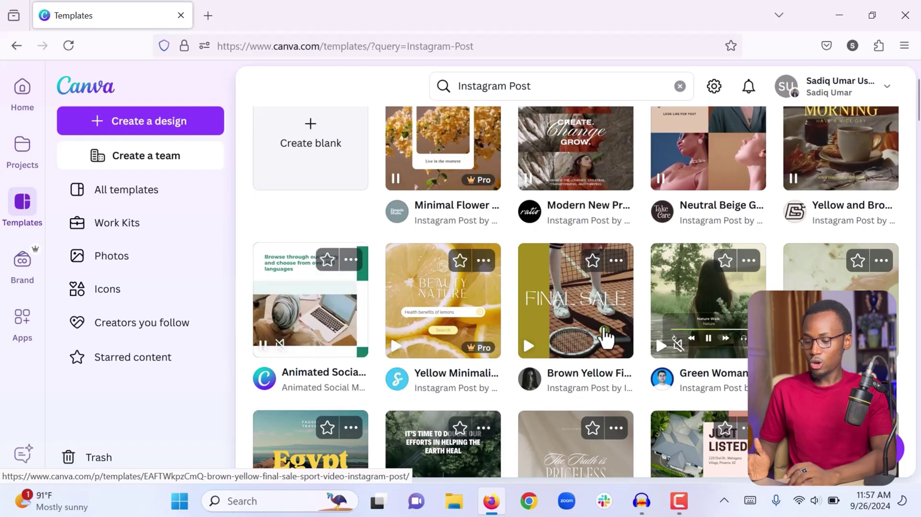
scroll(605, 337, "down", 3)
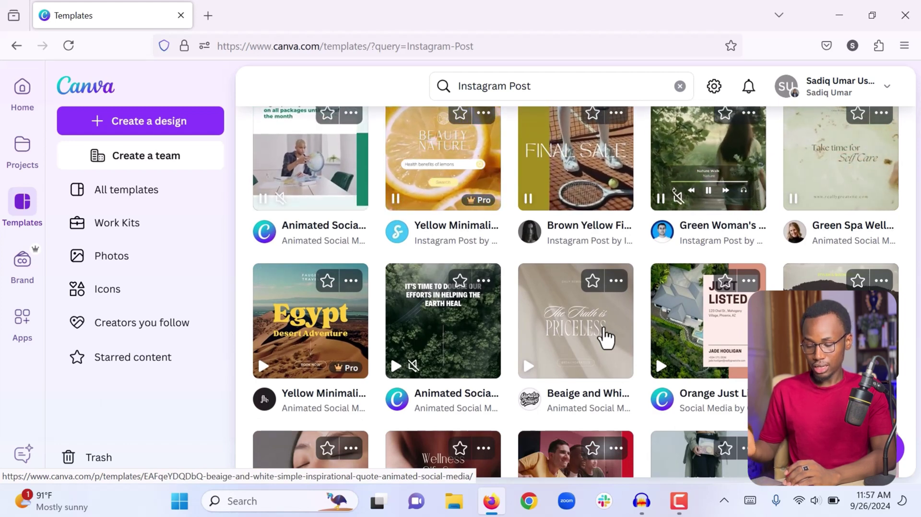
scroll(605, 339, "down", 3)
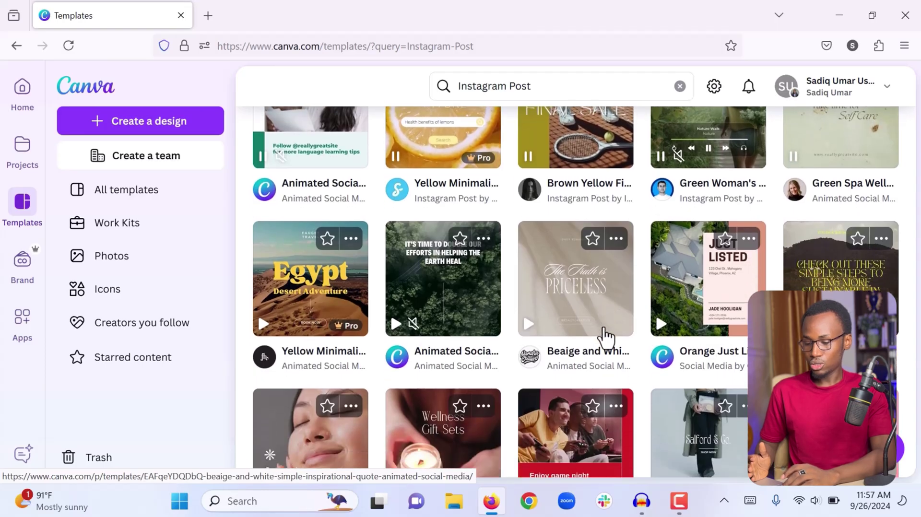
scroll(607, 339, "down", 5)
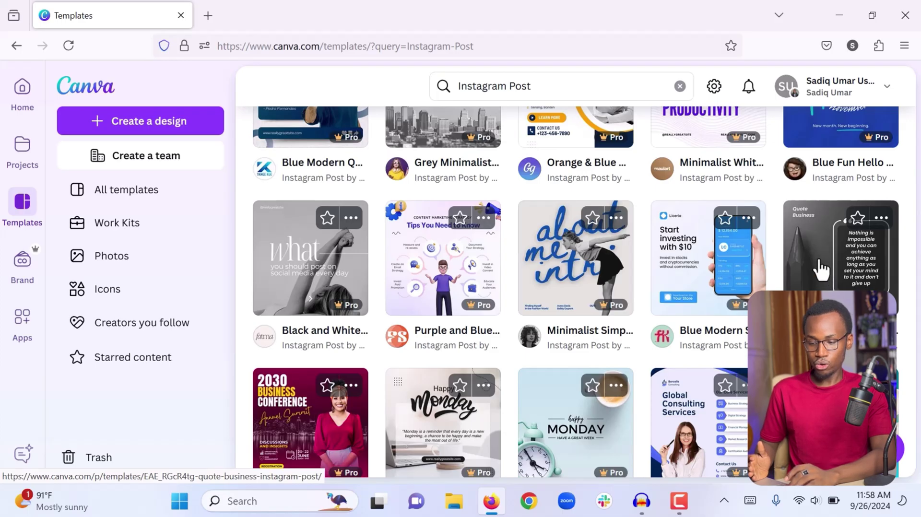
left_click(843, 272)
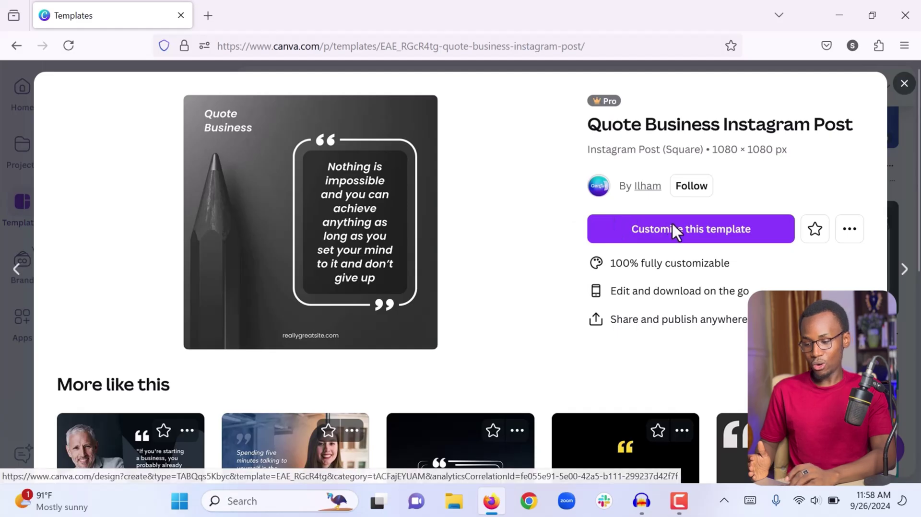
left_click(697, 240)
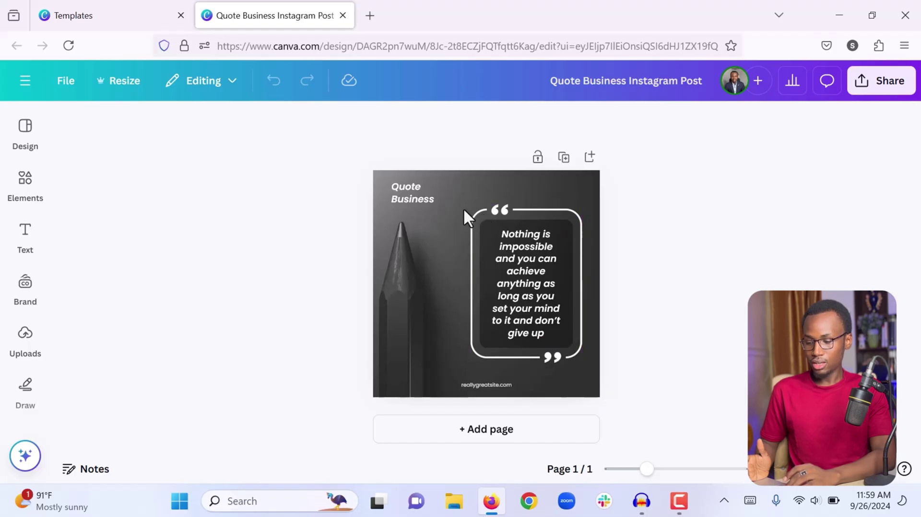
Step: Raise the quote text's font size one step, return it to 34, and remove the text's bold formatting
left_click(531, 271)
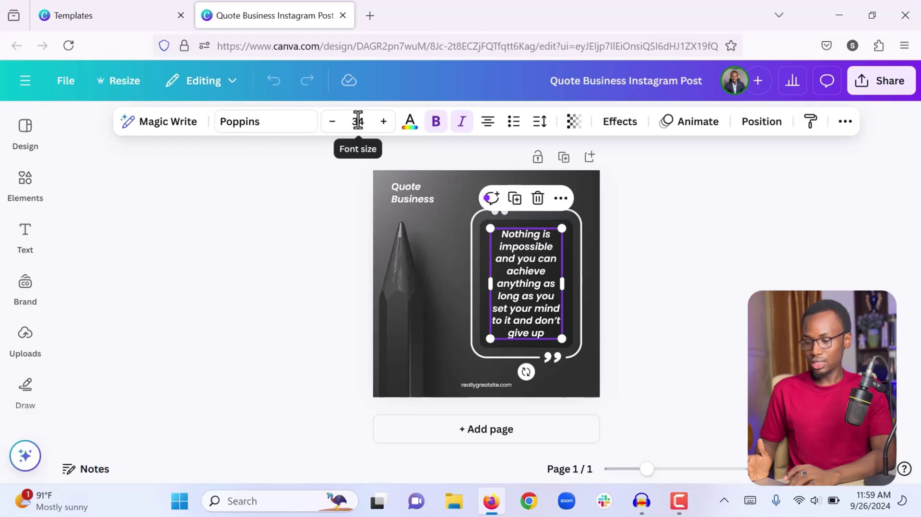
left_click(383, 123)
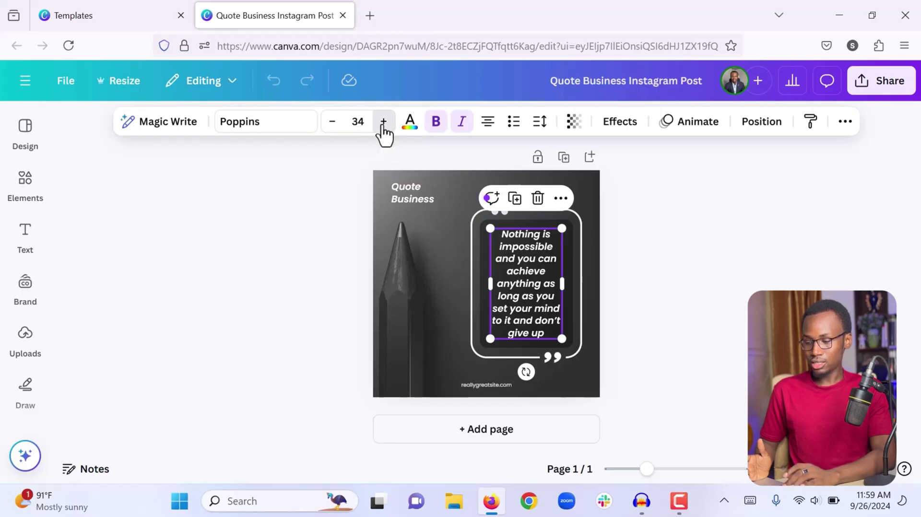
left_click(331, 126)
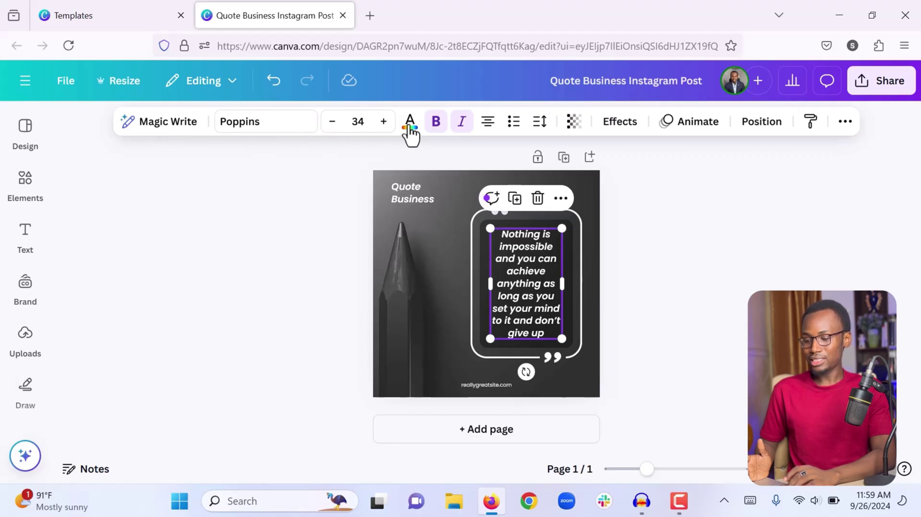
left_click(436, 122)
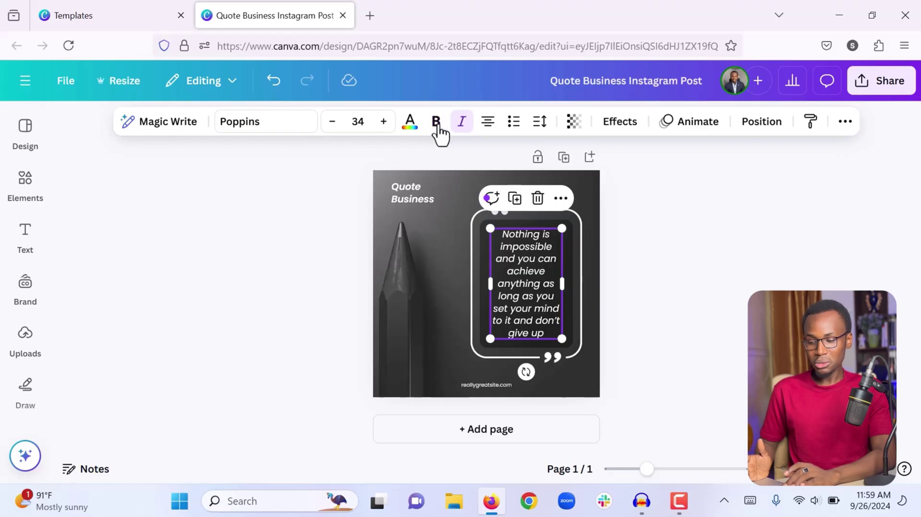
Step: Make the quote text in the frame bold
left_click(437, 126)
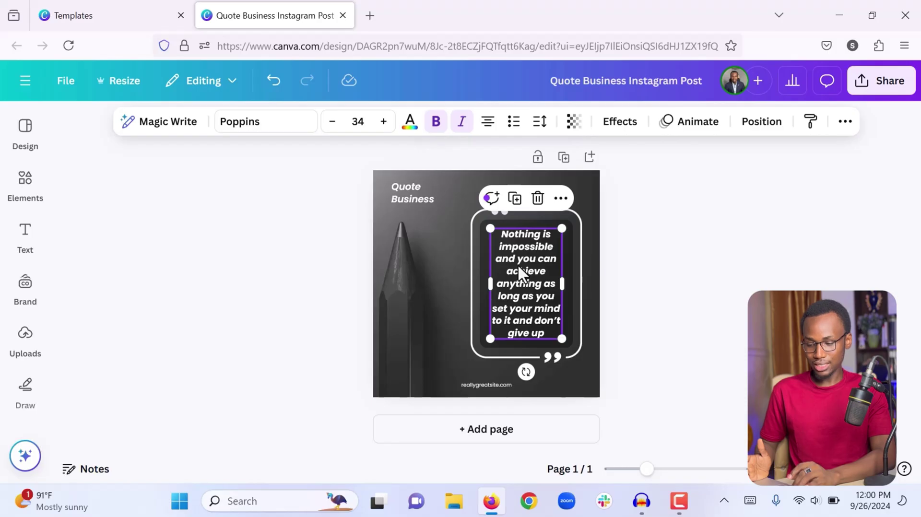
left_click(602, 276)
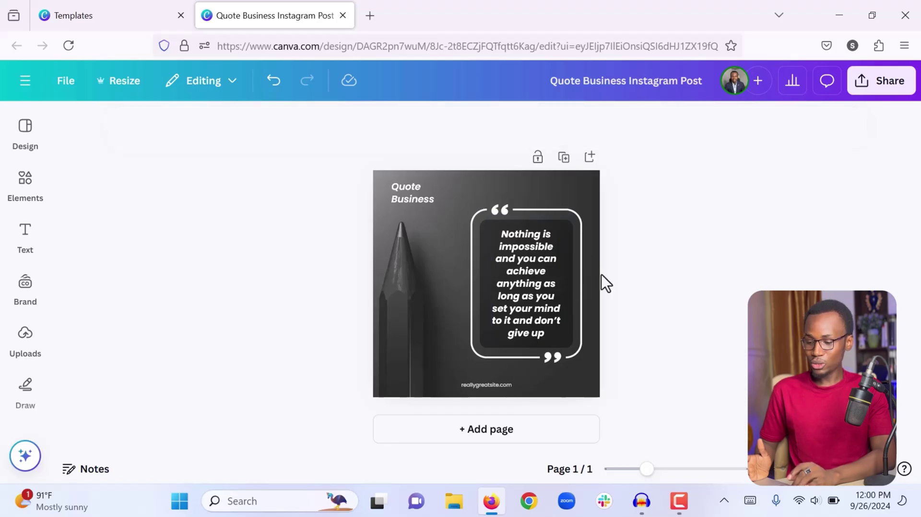
Step: Scale the quote text box down from its corner to font size 32.3 and undo the resize
left_click(530, 271)
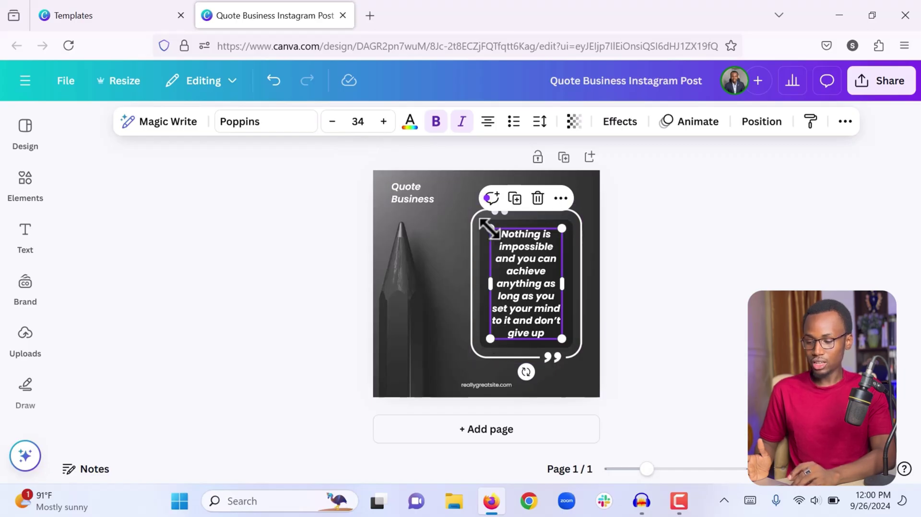
mouse_move(489, 229)
left_mouse_down()
mouse_move(436, 184)
mouse_move(485, 238)
left_mouse_up()
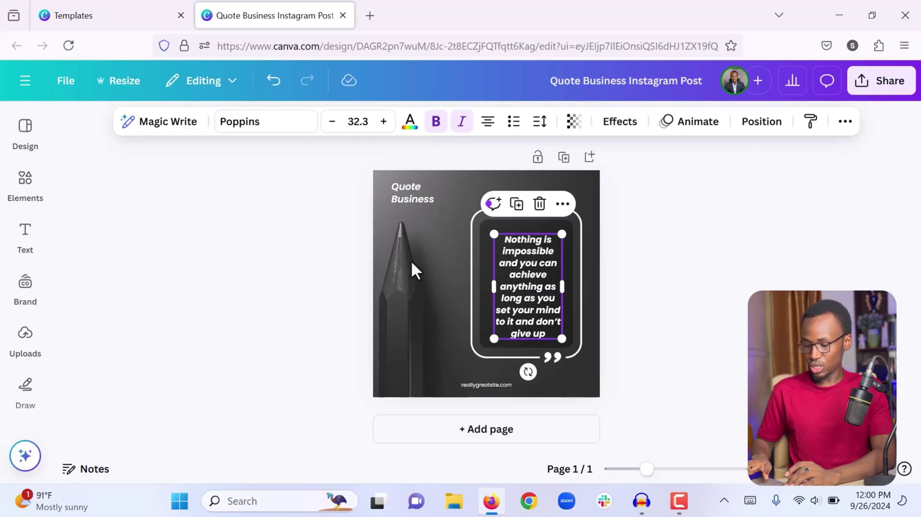
key("ctrl+z")
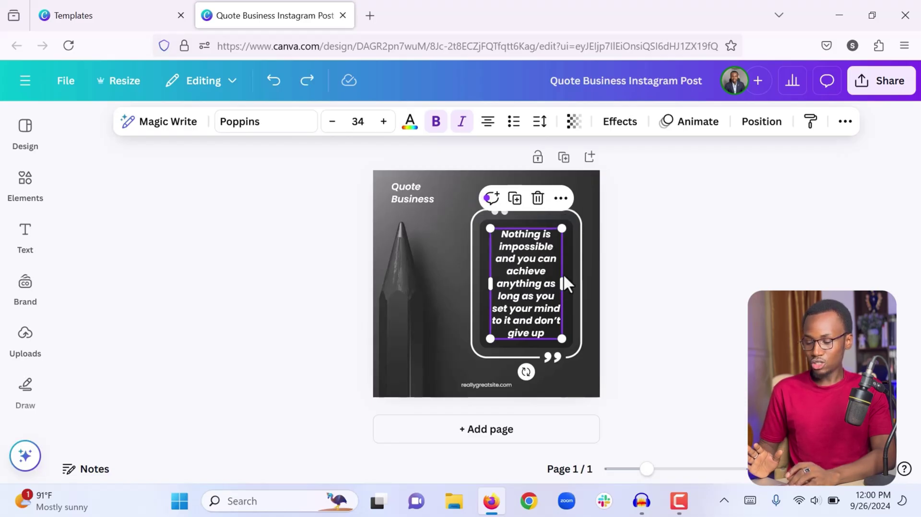
left_click(647, 283)
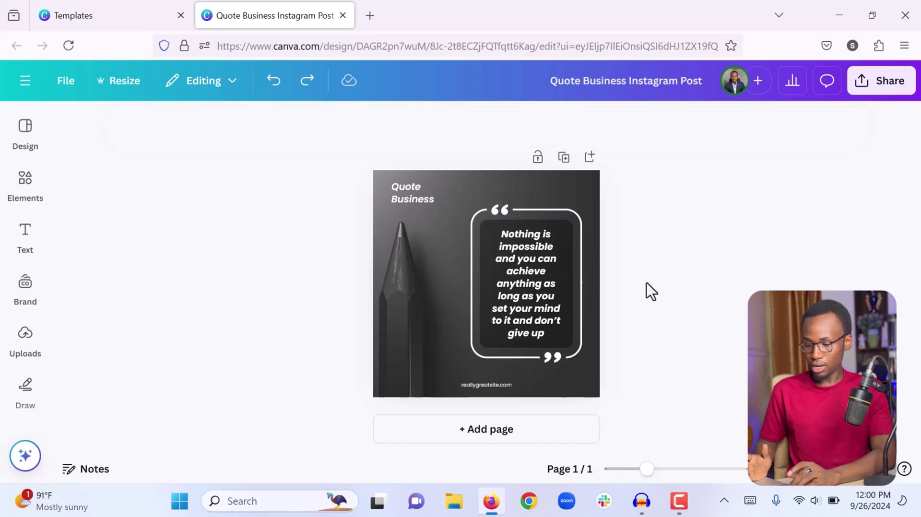
Step: Enlarge the white quotation frame slightly from its upper corner and undo the resize
left_click(561, 216)
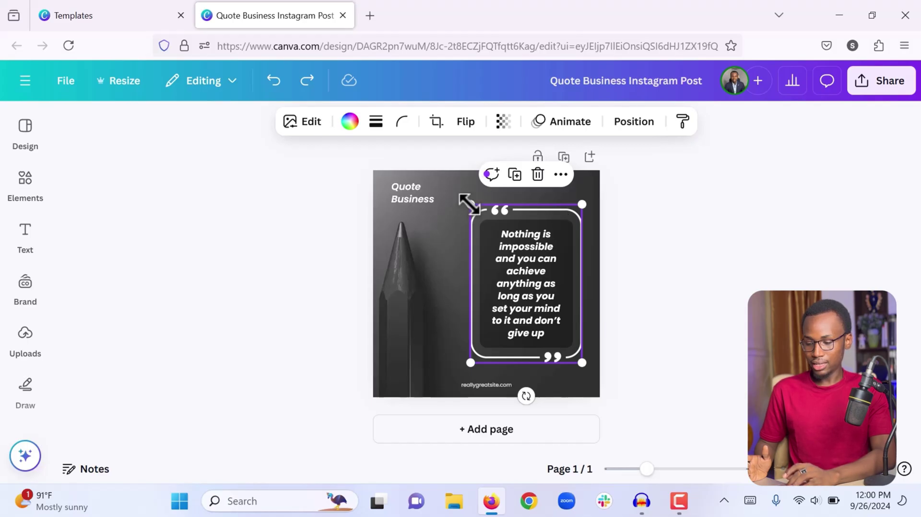
mouse_move(468, 203)
left_mouse_down()
mouse_move(442, 183)
mouse_move(469, 207)
mouse_move(452, 198)
left_mouse_up()
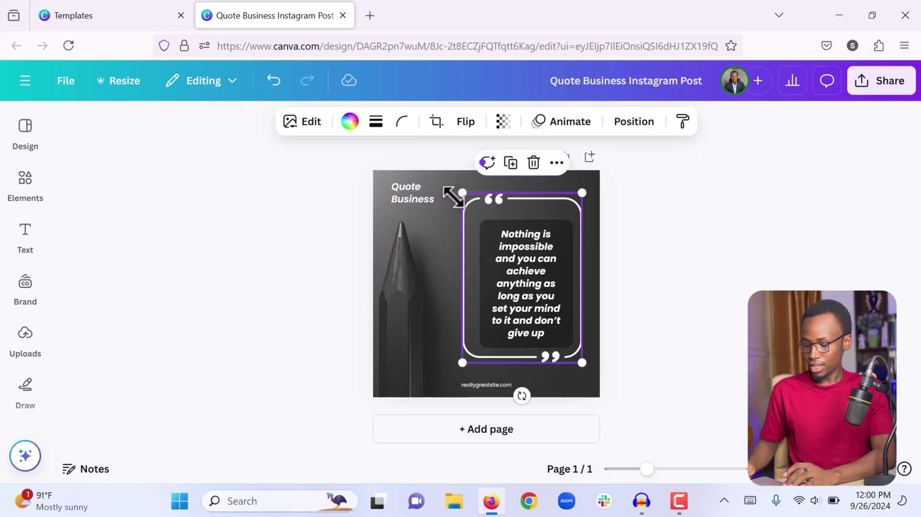
key("ctrl+z")
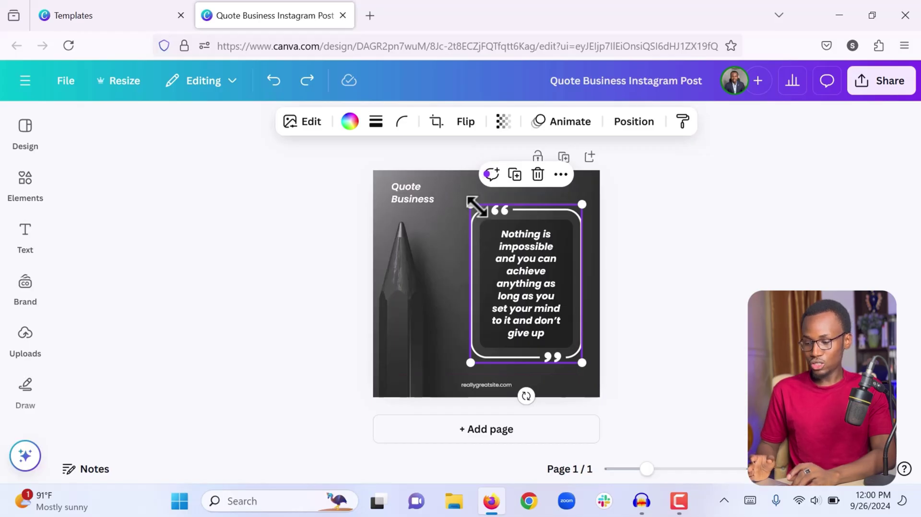
Step: View the color options for the quotation frame and leave them without choosing a color
left_click(350, 122)
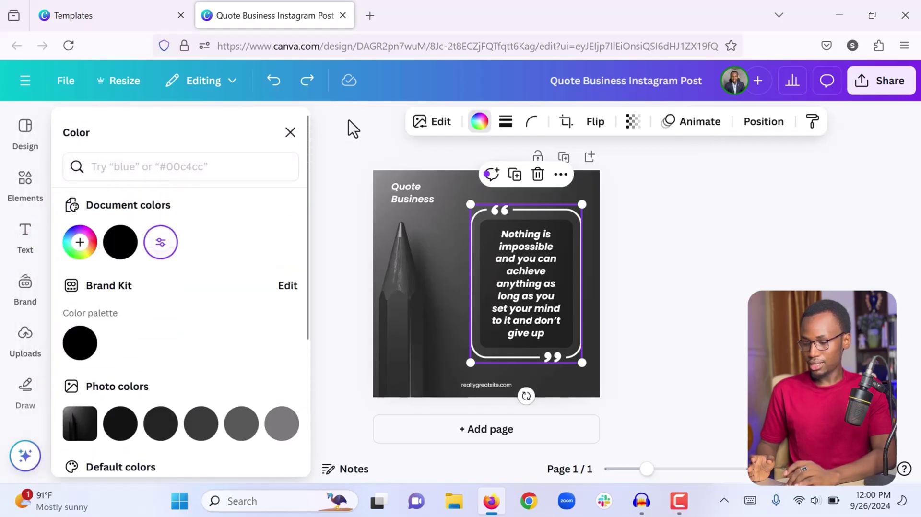
left_click(184, 175)
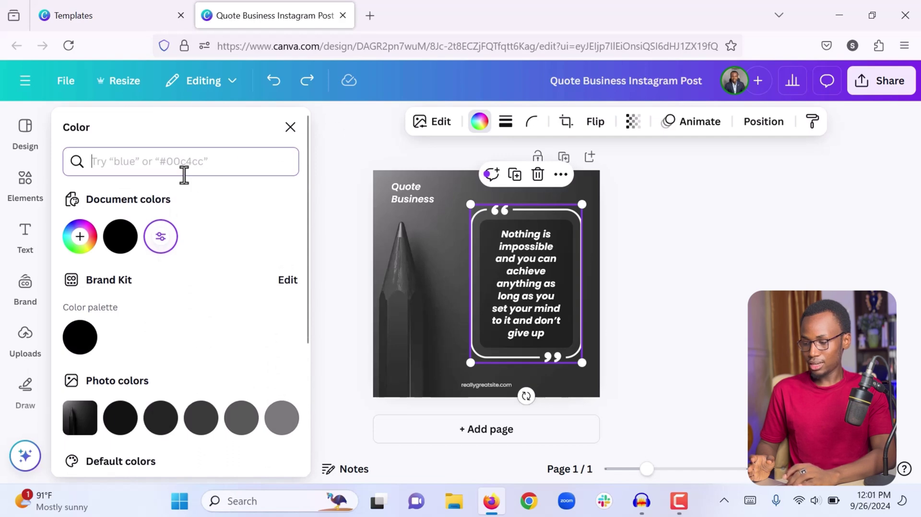
key("Escape")
key("Escape")
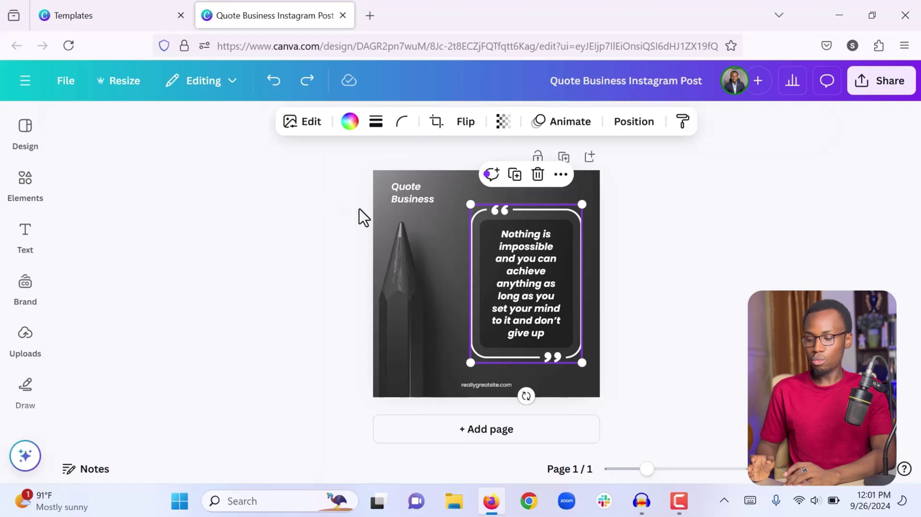
key("Escape")
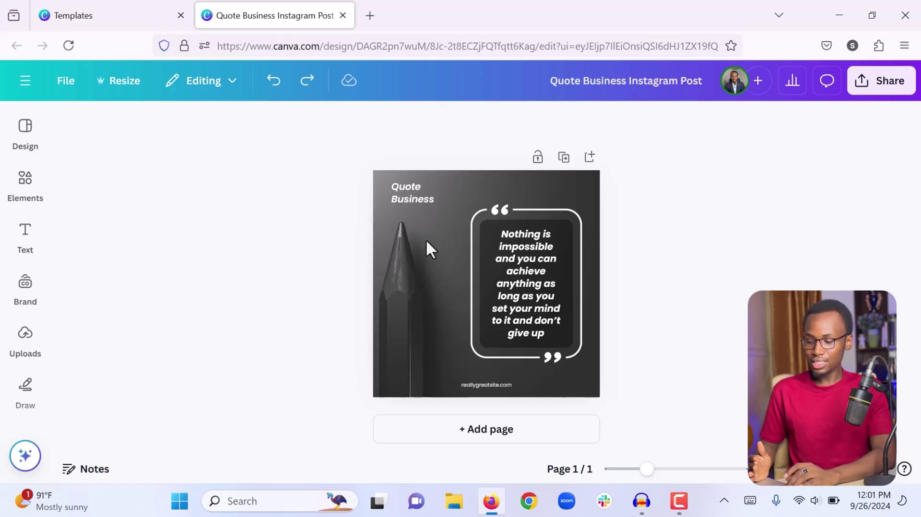
Step: Delete the pencil background image and undo the deletion
left_click(403, 254)
key("Delete")
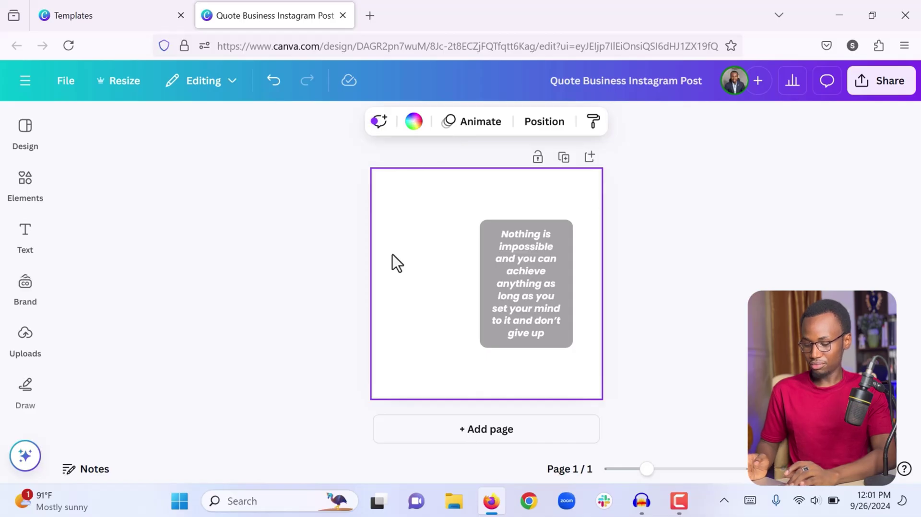
key("ctrl+z")
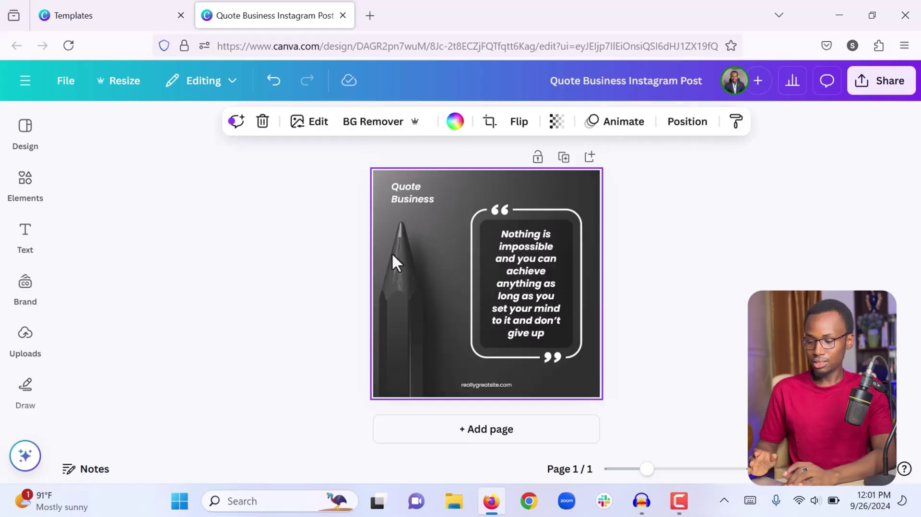
left_click(299, 284)
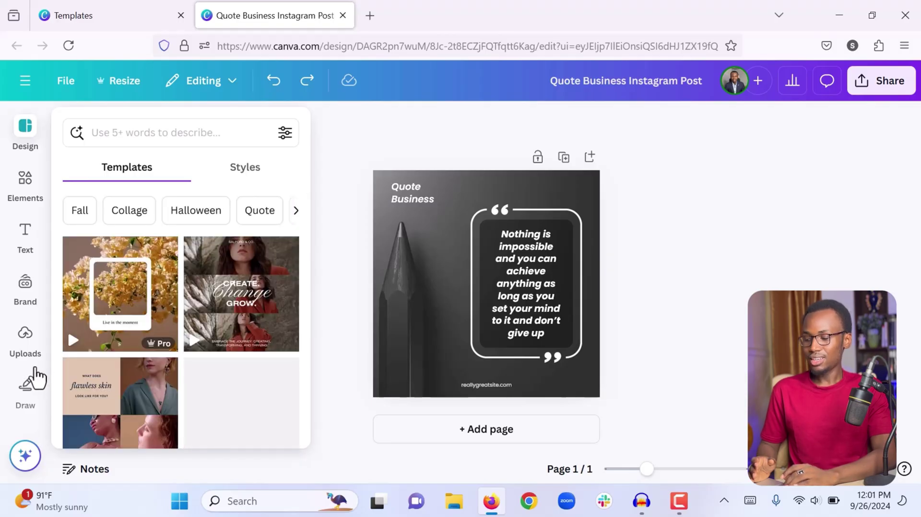
Step: Look through the editor's Uploads, Text and Elements libraries without adding anything to the design
left_click(23, 338)
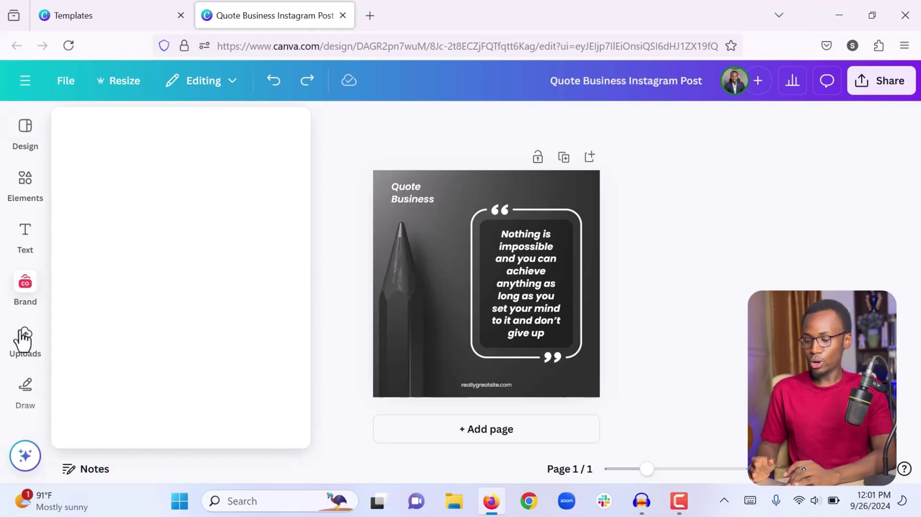
left_click(20, 197)
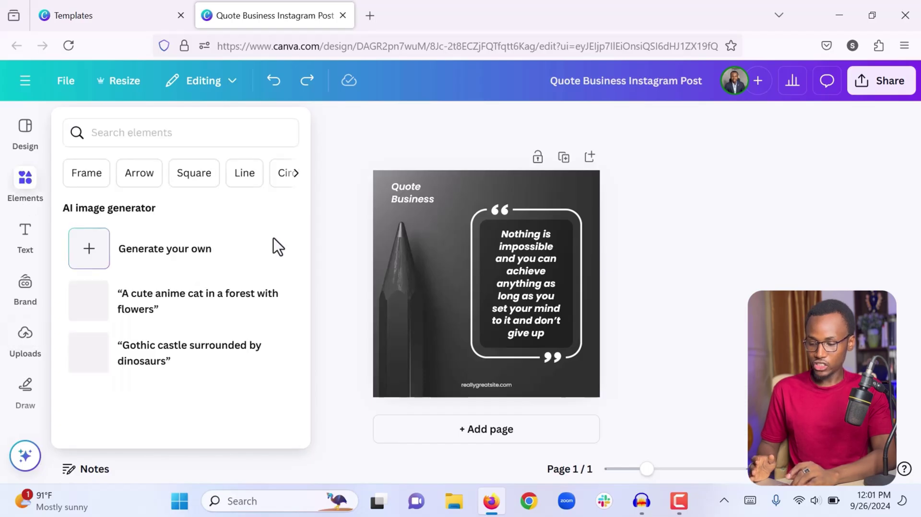
left_click(497, 283)
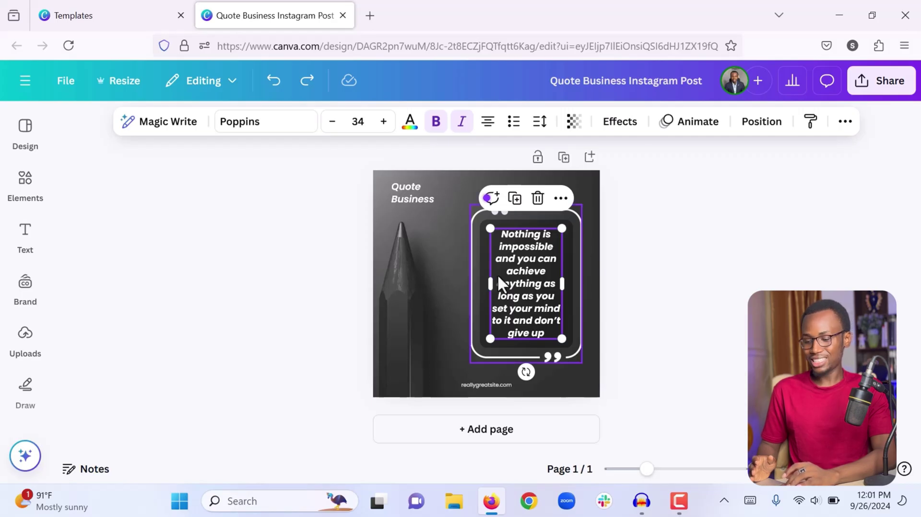
left_click(328, 257)
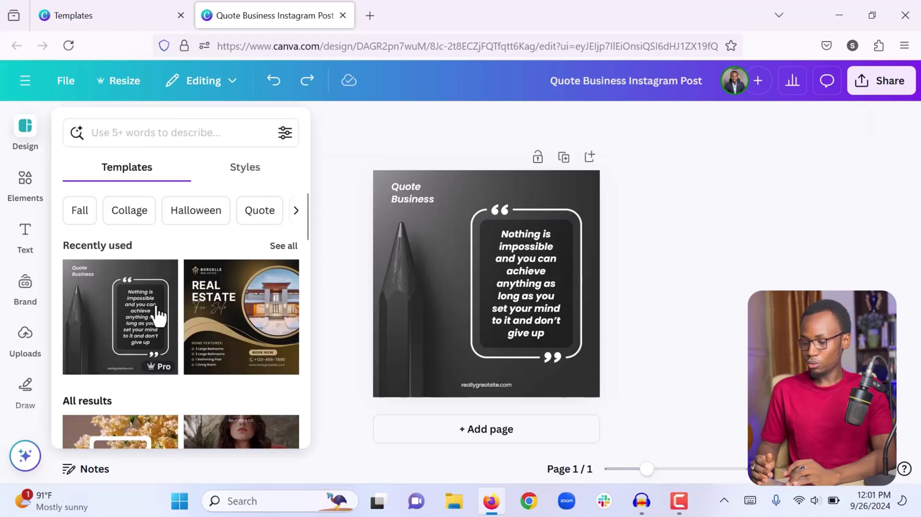
left_click(27, 344)
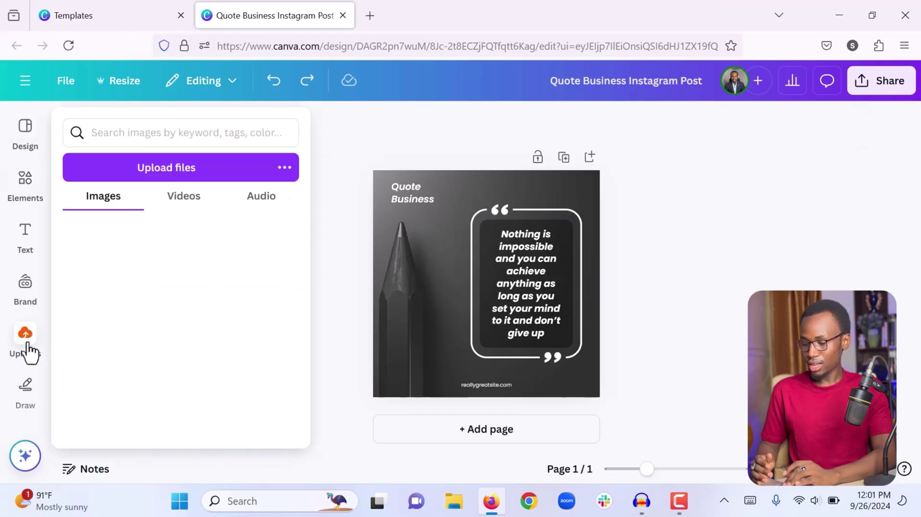
left_click(28, 244)
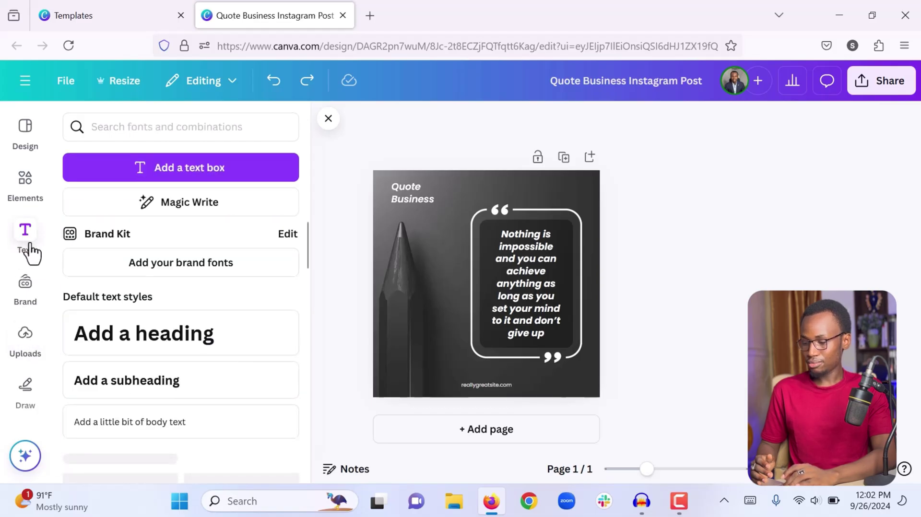
left_click(27, 186)
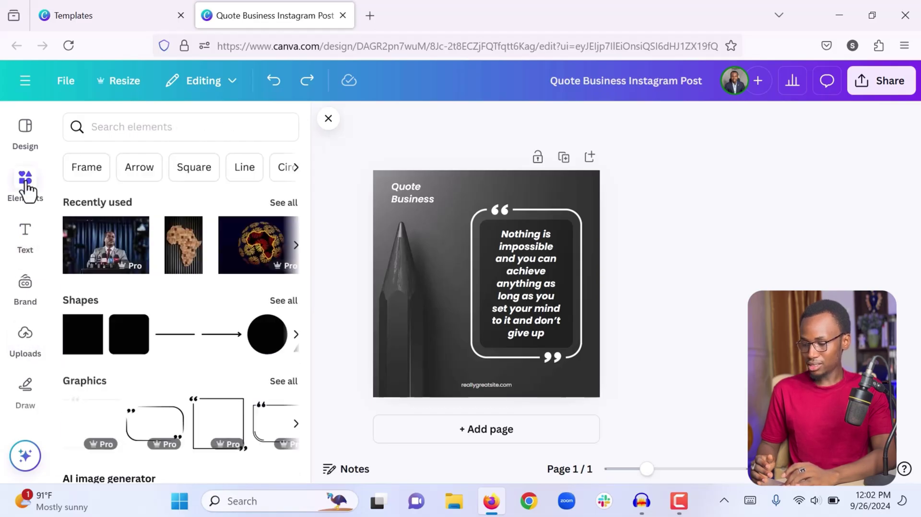
Step: Browse the Photos library and the Design templates without applying any of them
scroll(25, 334, "down", 5)
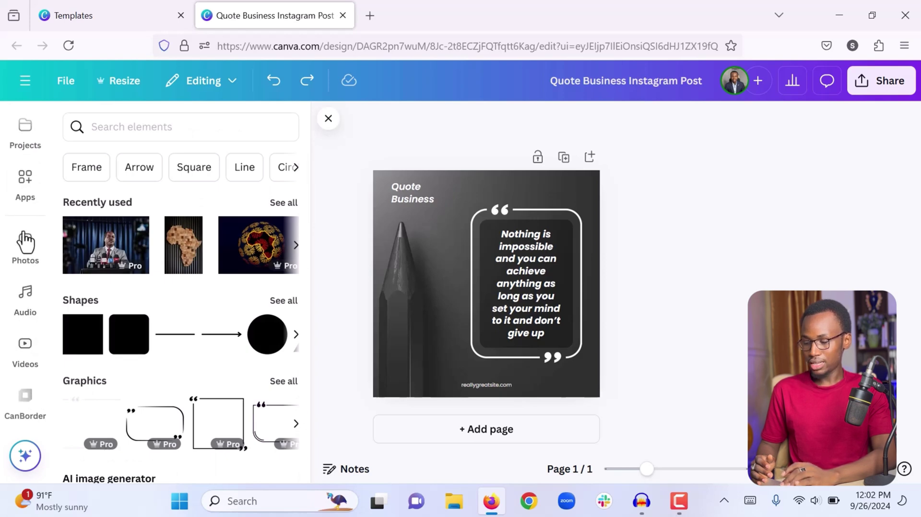
left_click(26, 239)
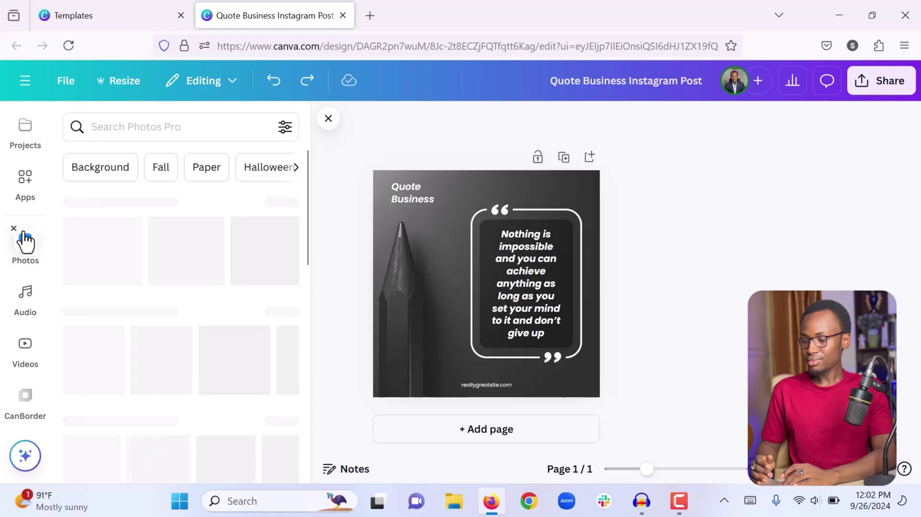
scroll(150, 300, "down", 5)
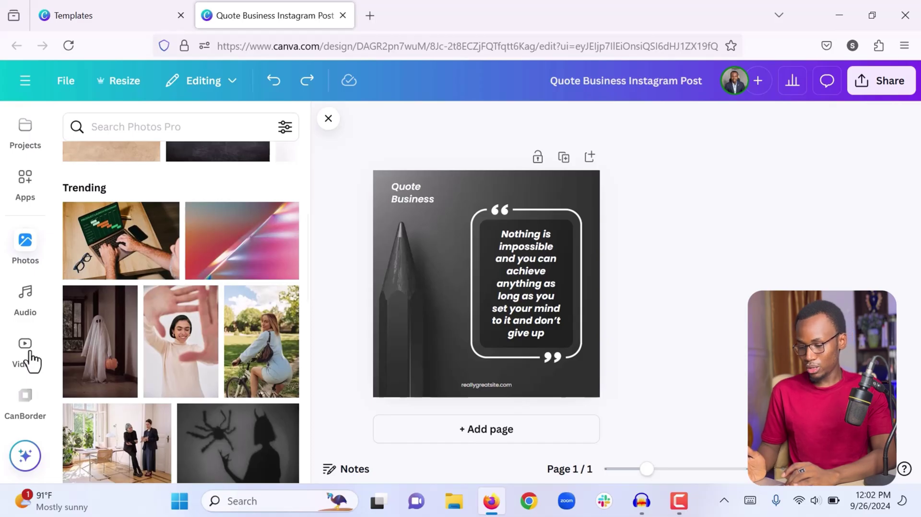
scroll(18, 263, "up", 5)
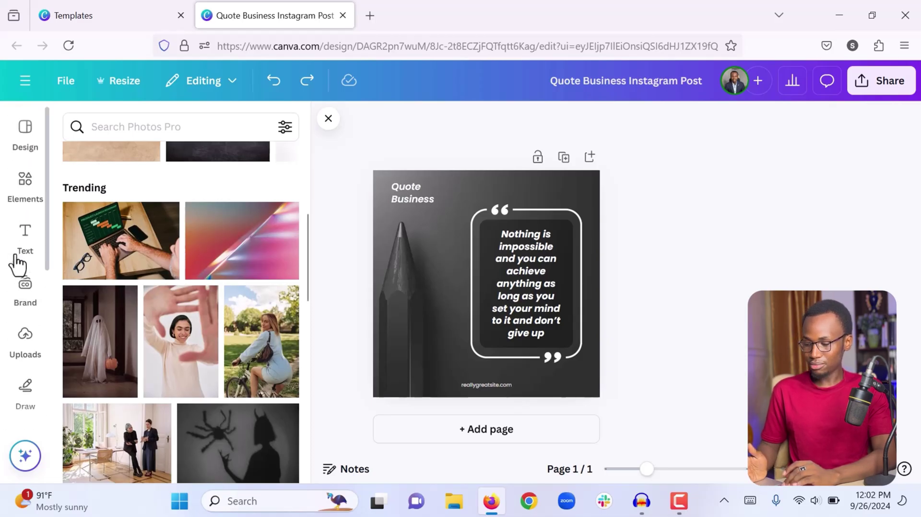
left_click(25, 136)
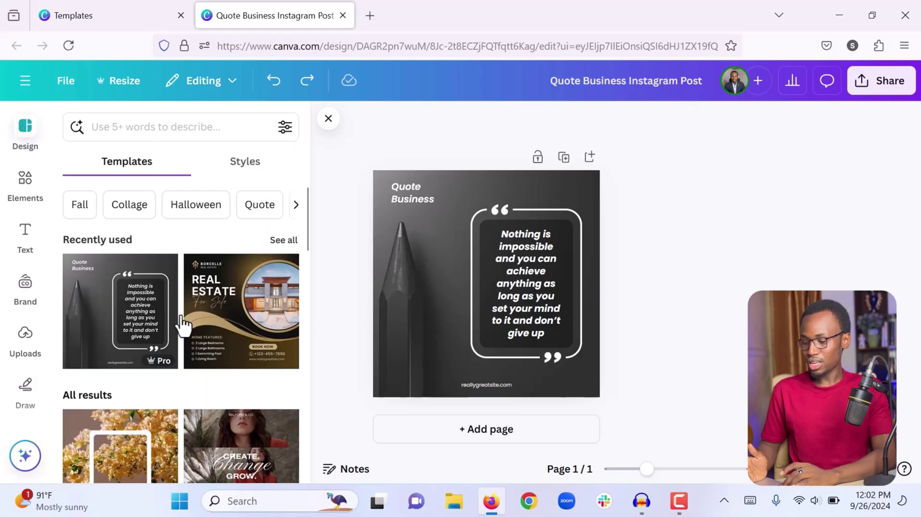
scroll(181, 325, "down", 3)
scroll(183, 326, "down", 3)
scroll(184, 326, "up", 6)
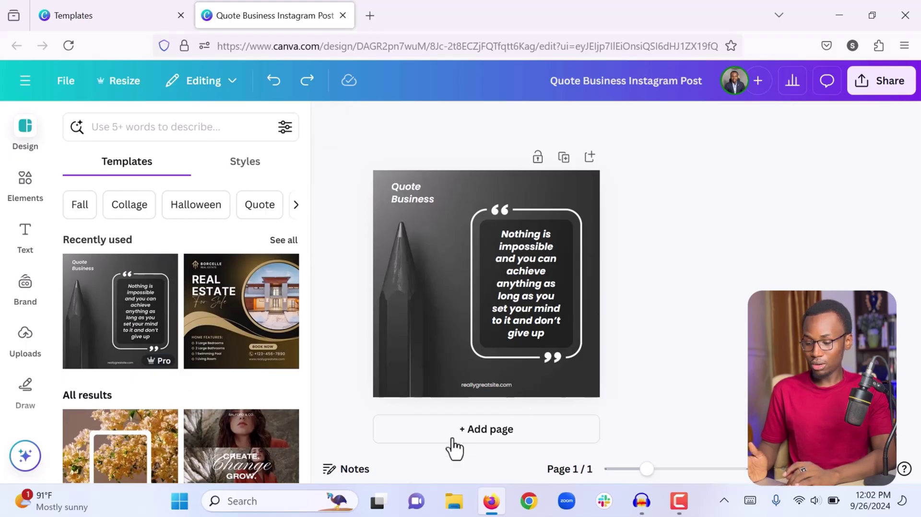
Step: Add a blank second page and browse the design templates for "motivational quote"
left_click(477, 435)
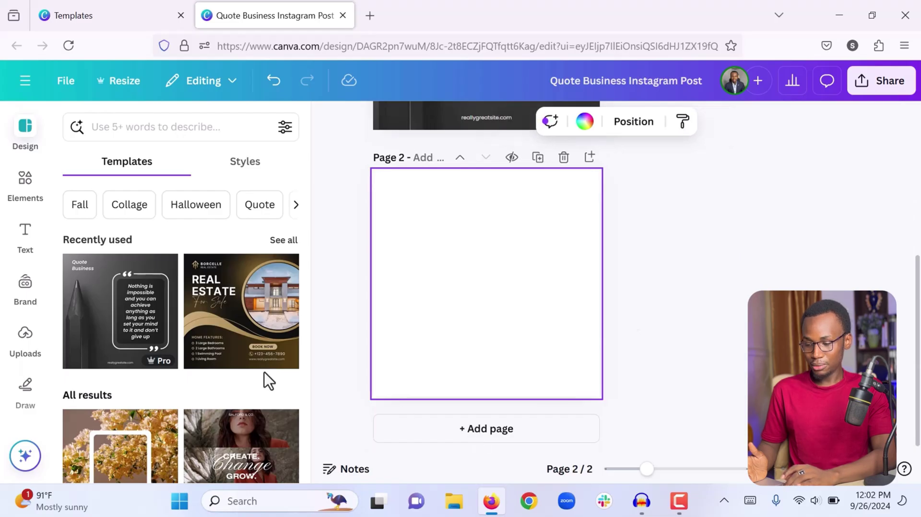
scroll(181, 361, "down", 10)
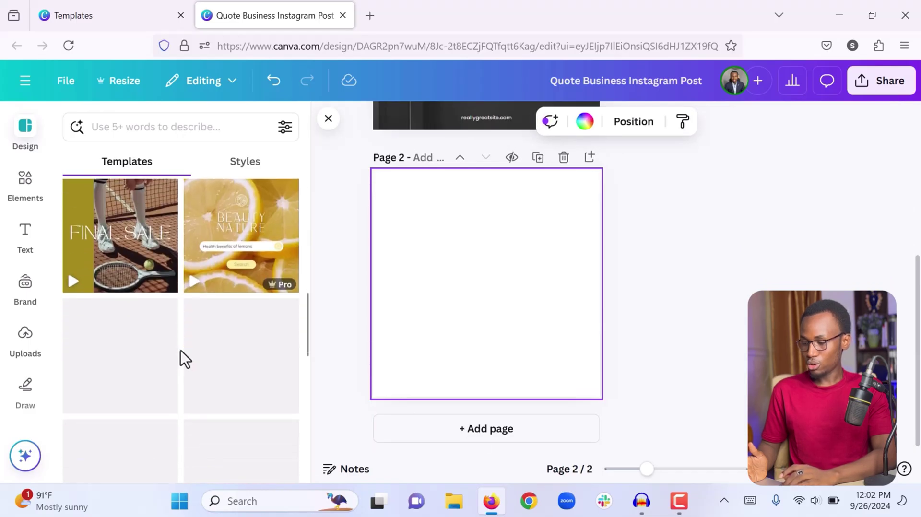
left_click(155, 127)
type("Motiv")
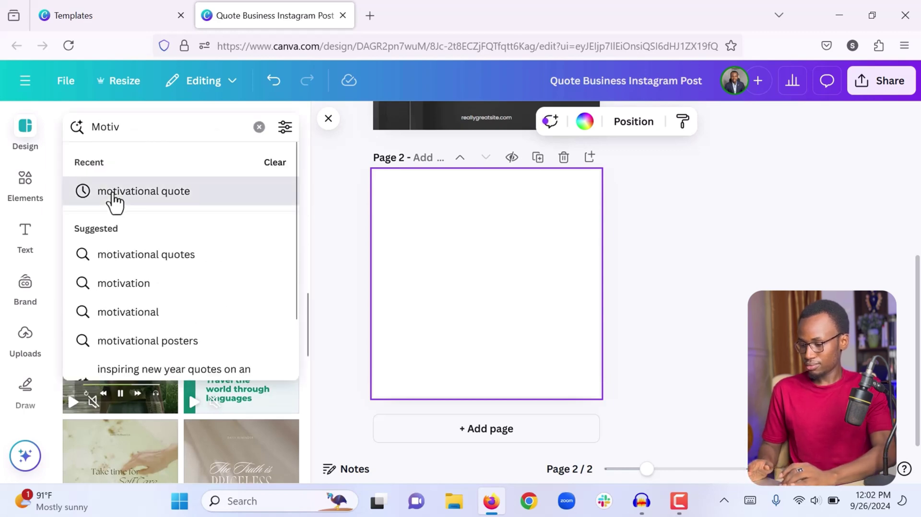
left_click(113, 200)
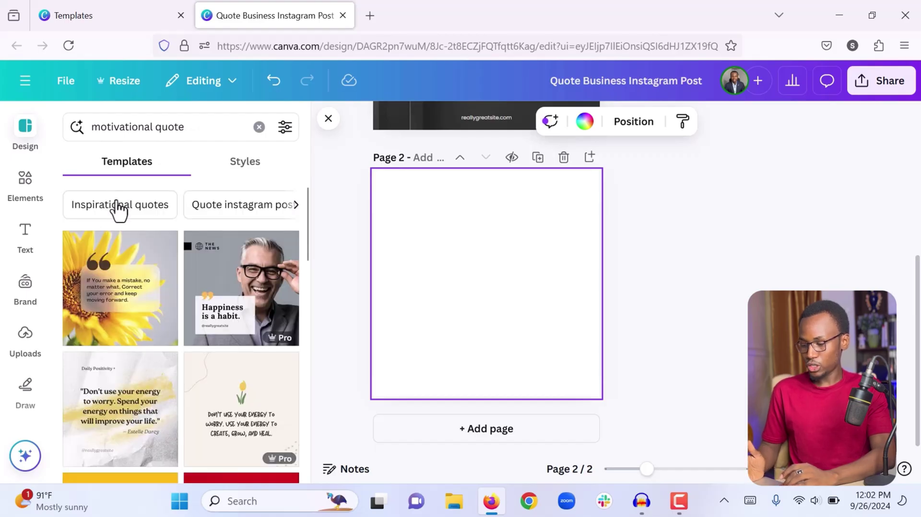
scroll(169, 328, "down", 5)
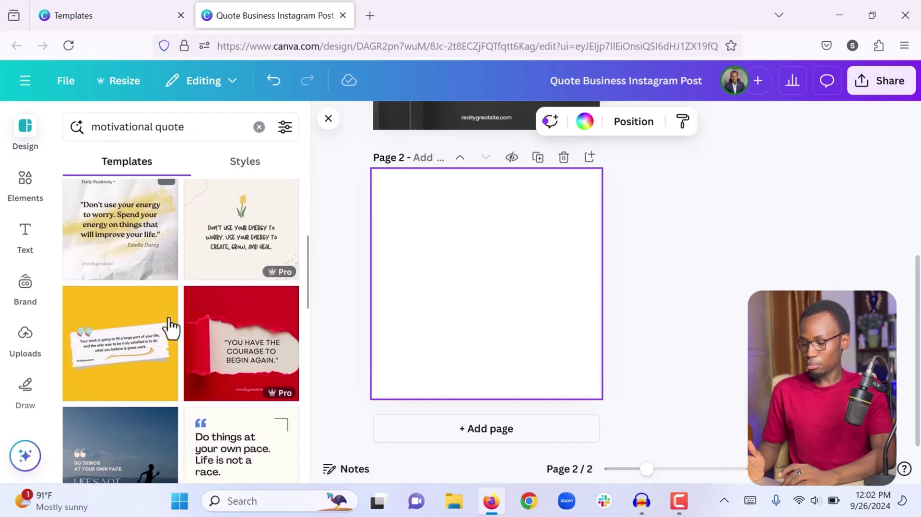
scroll(169, 328, "down", 1)
scroll(168, 328, "up", 4)
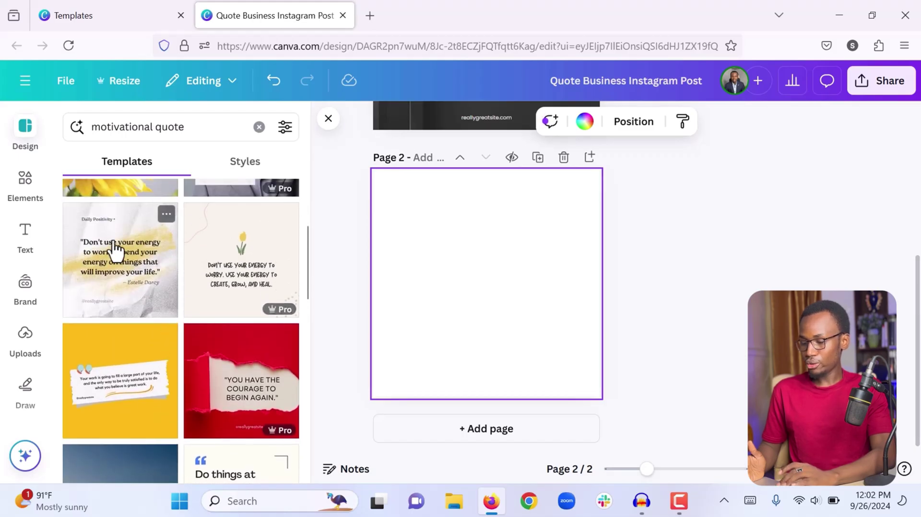
Step: Apply the yellow textured "Don't use your energy to worry" quote template to page 2 and delete its crumpled-paper background image
left_click(114, 247)
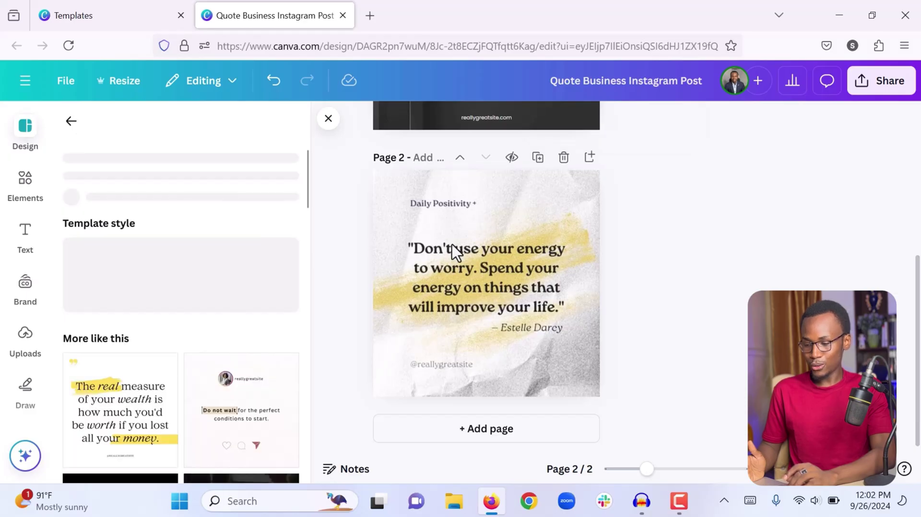
left_click(509, 293)
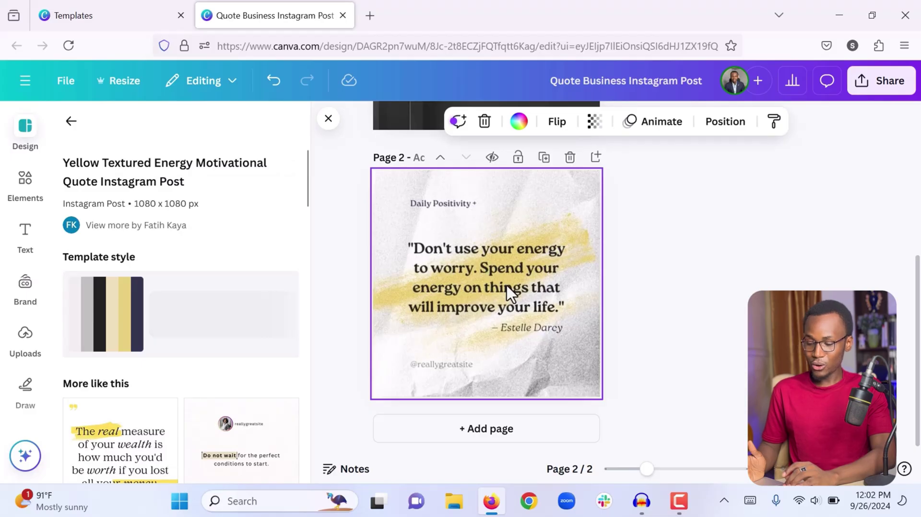
left_click(655, 287)
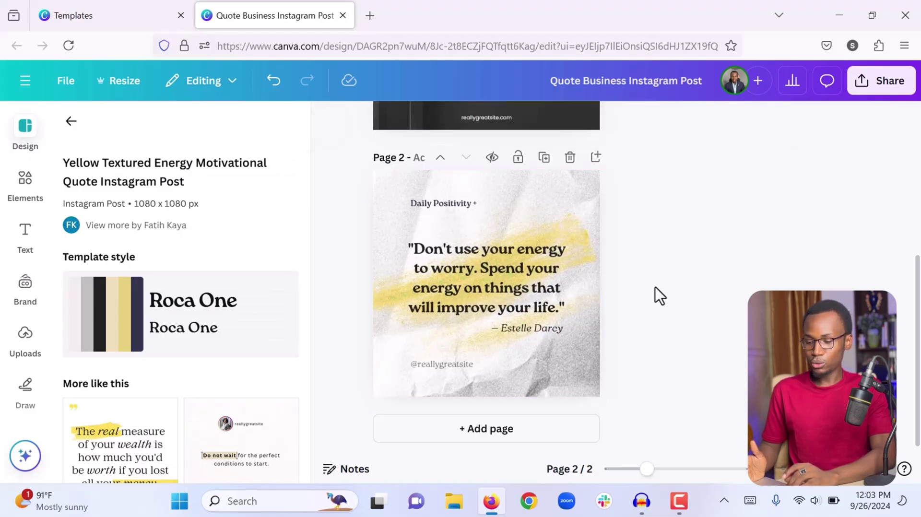
left_click(588, 185)
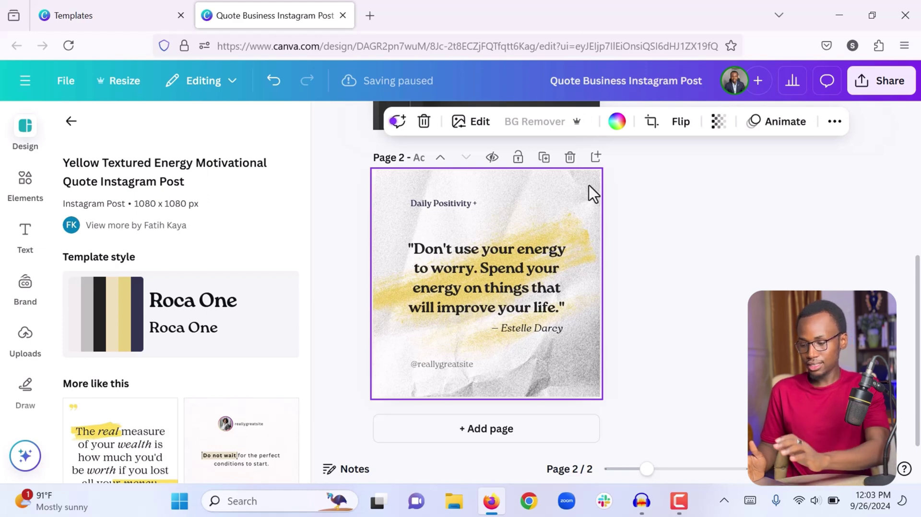
key("Delete")
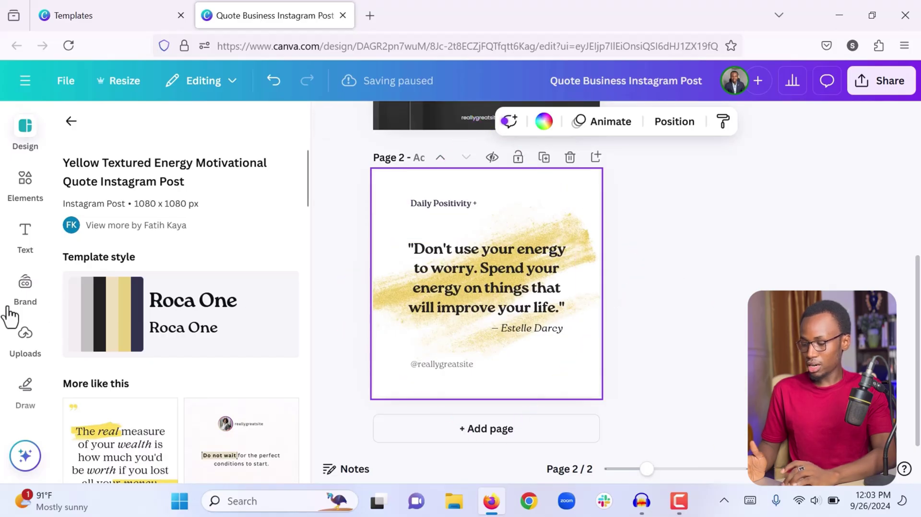
Step: Search the Photos library for "white background" and look through the results for a replacement backdrop
scroll(12, 315, "down", 5)
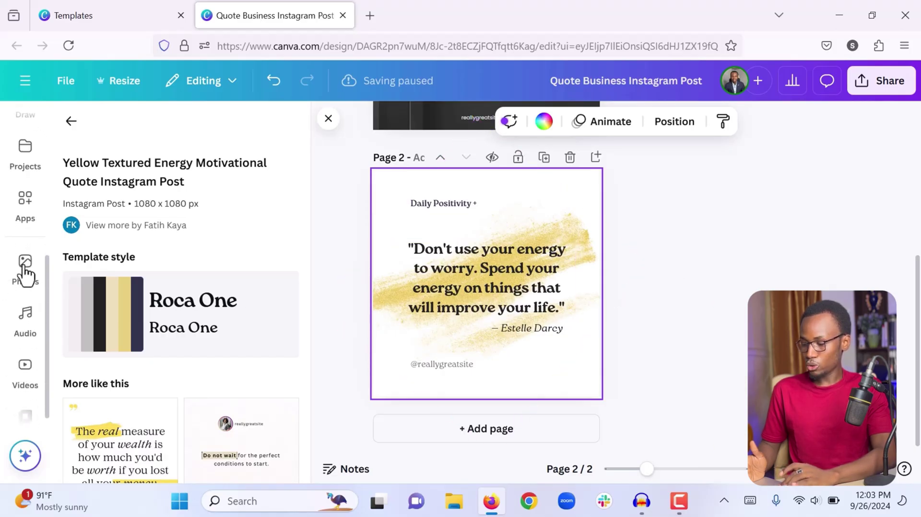
left_click(25, 267)
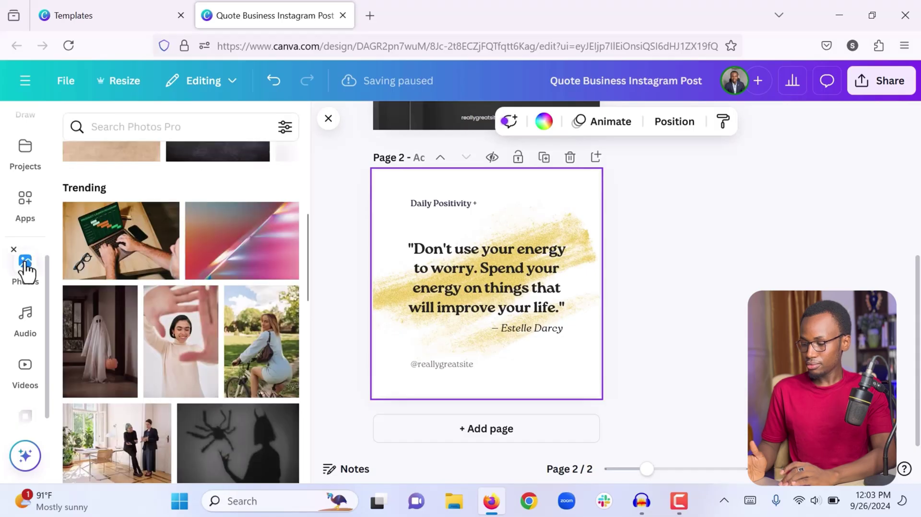
left_click(139, 124)
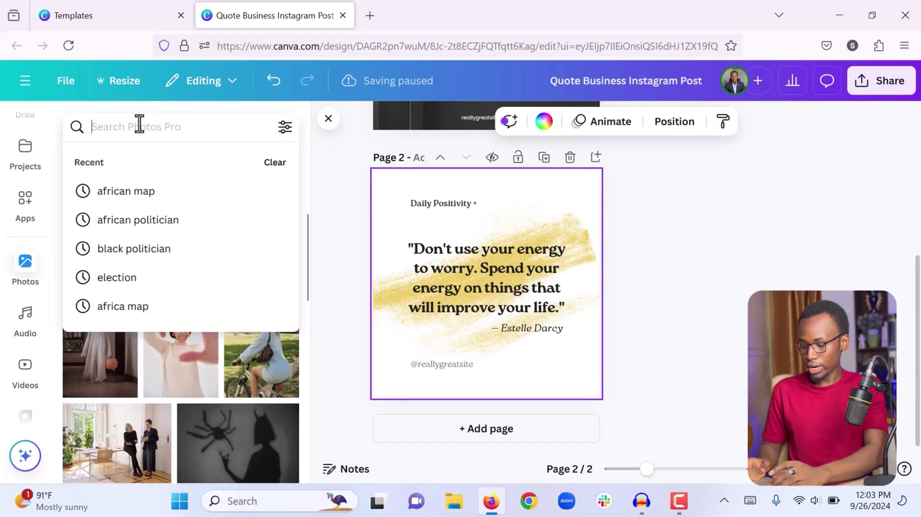
type("white")
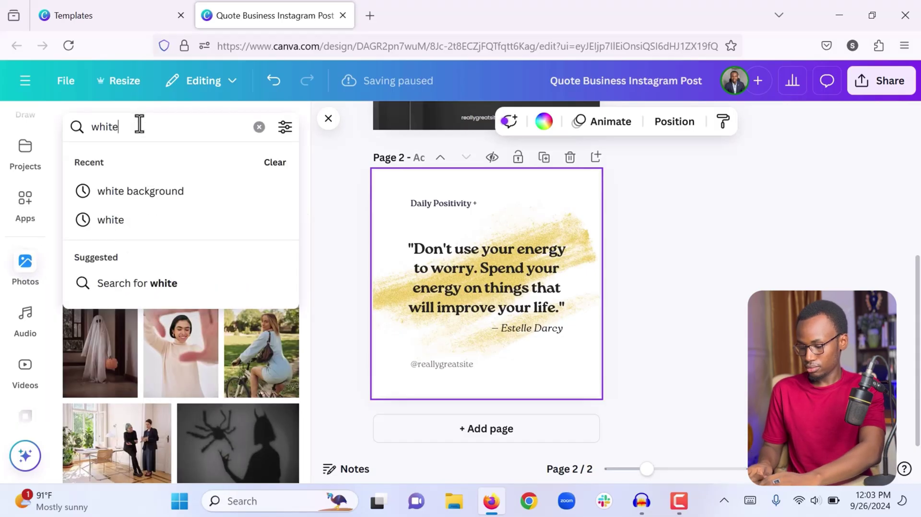
left_click(140, 192)
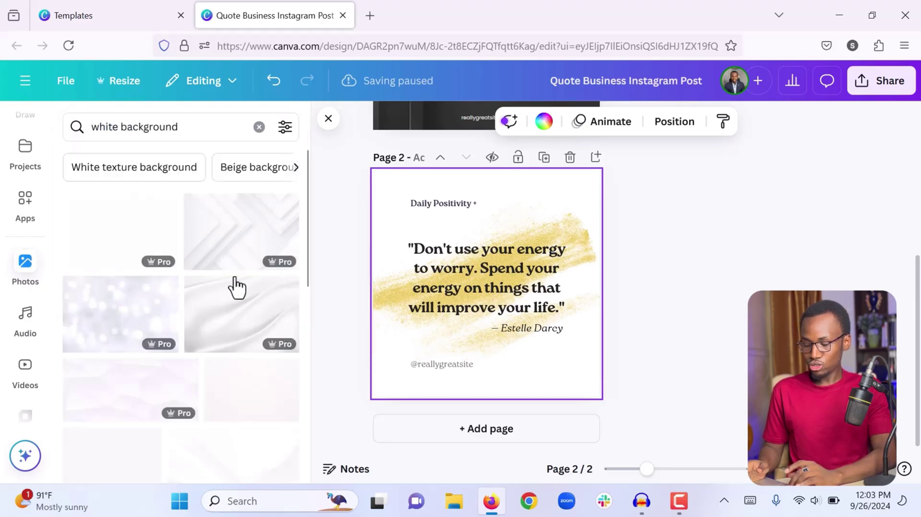
scroll(234, 285, "down", 2)
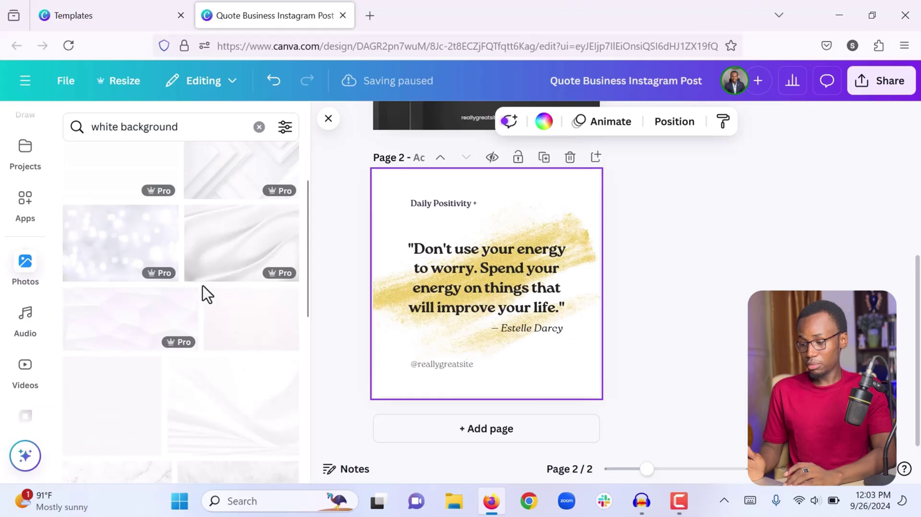
scroll(203, 287, "up", 2)
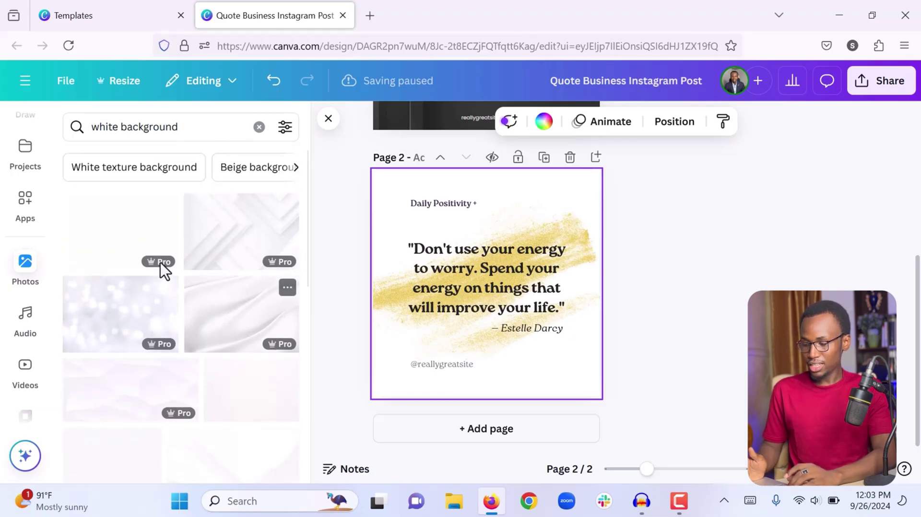
mouse_move(160, 263)
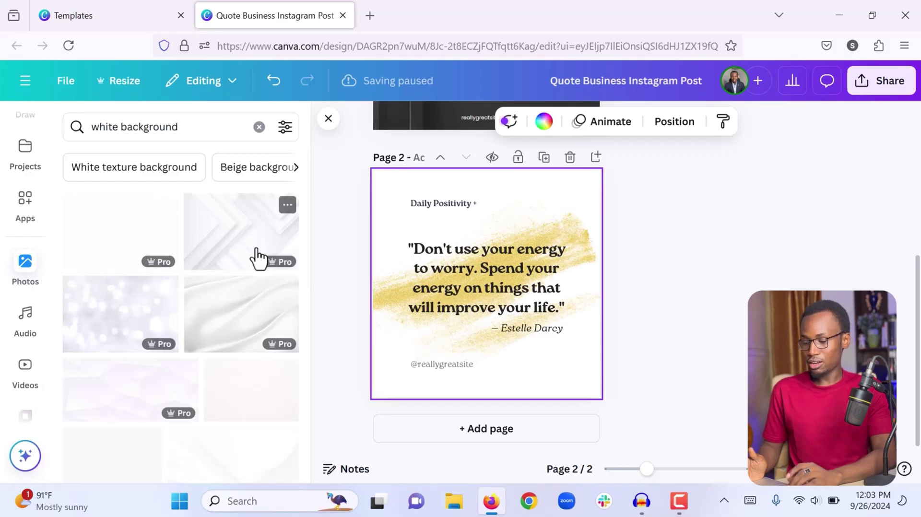
scroll(201, 273, "down", 3)
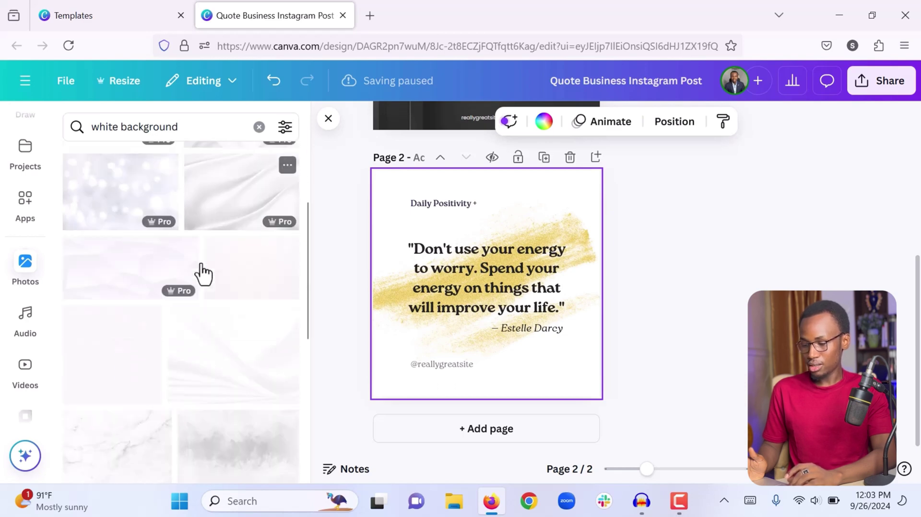
scroll(202, 273, "down", 2)
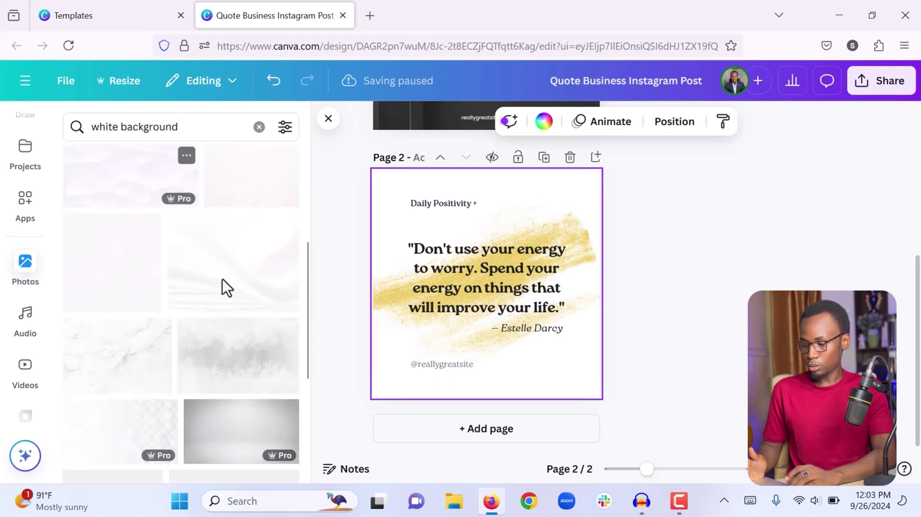
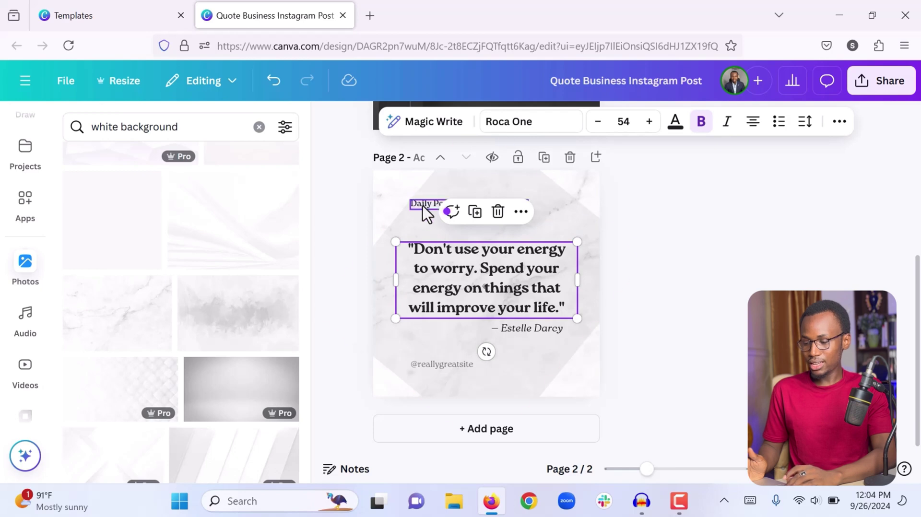
Step: Narrow the quote's text box on page 2 and place it on the right half of the page
left_click(418, 202)
scroll(418, 202, "up", 5)
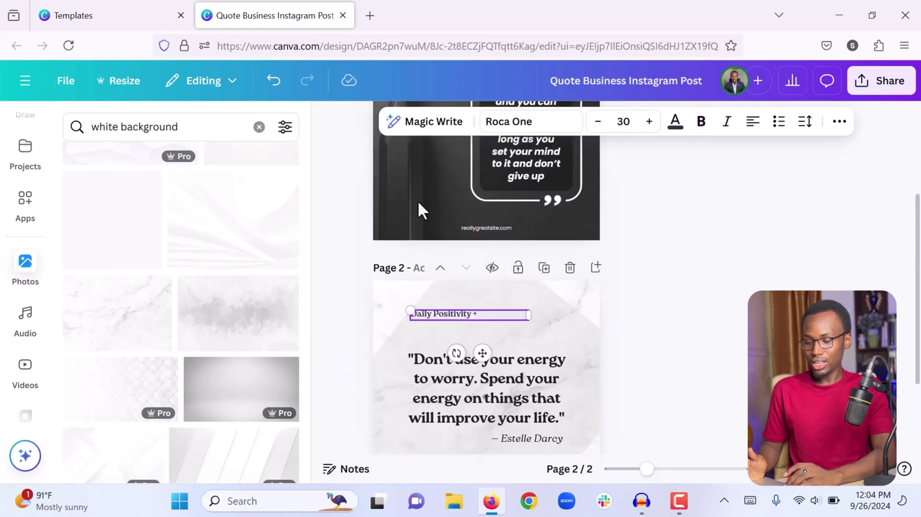
scroll(417, 207, "up", 2)
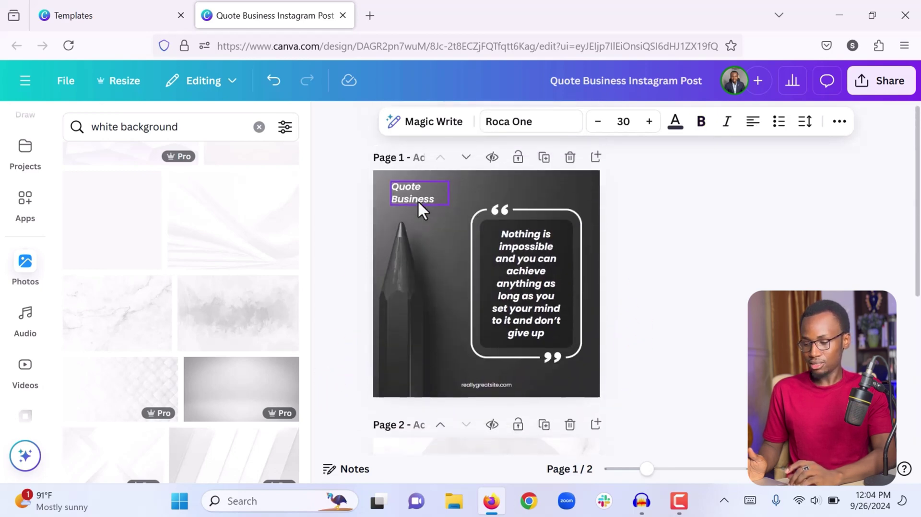
scroll(417, 200, "down", 5)
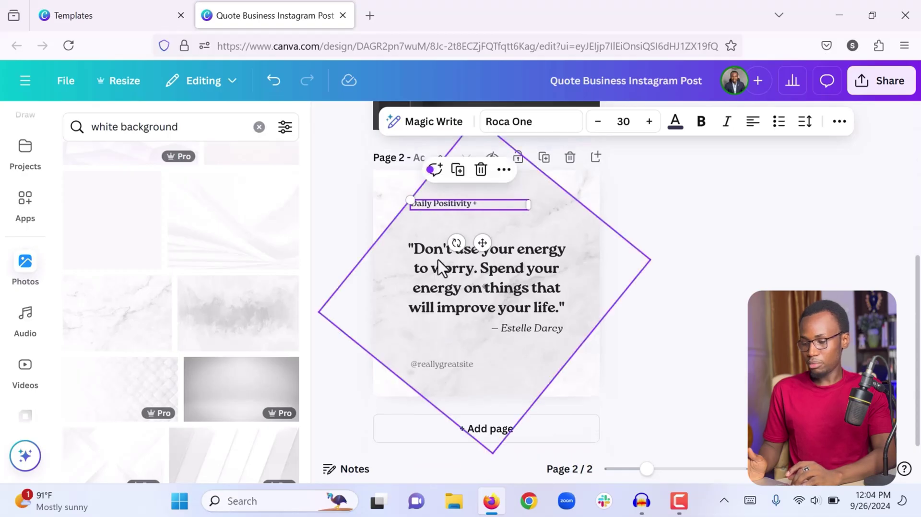
left_click(449, 292)
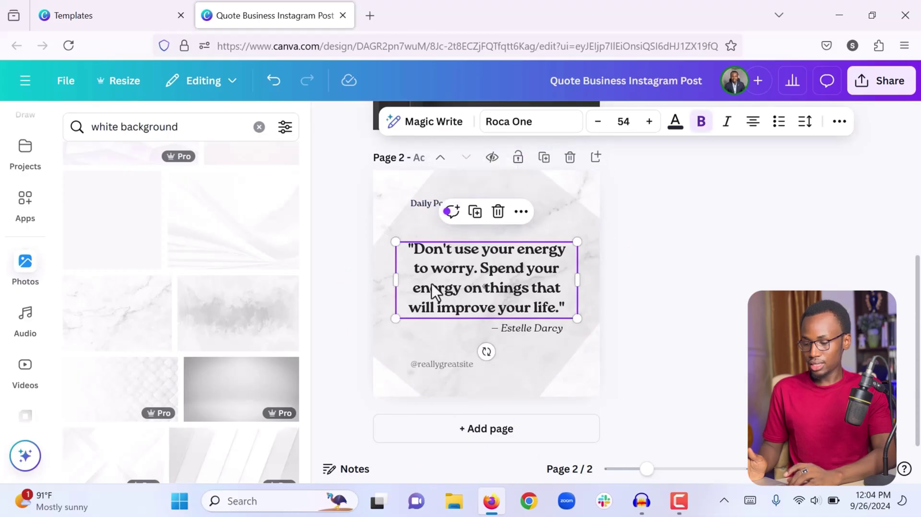
left_click_drag(396, 280, 461, 288)
left_click_drag(511, 306, 530, 272)
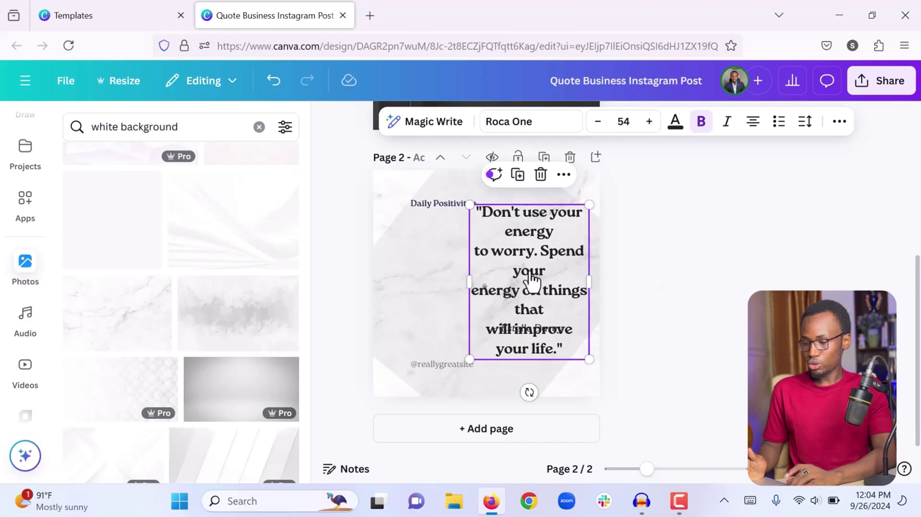
Step: Reduce the quote's font size to 41 and move the text down to just above the author line
left_click(597, 121)
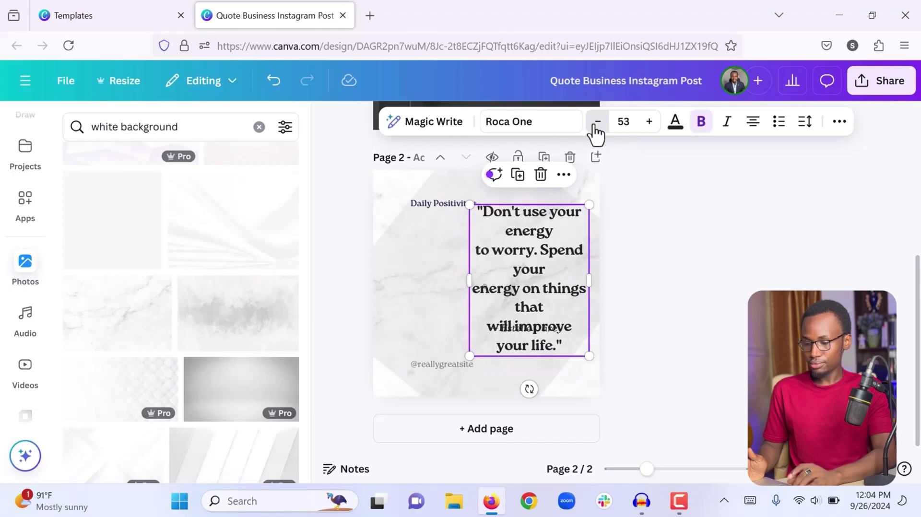
left_click(597, 122)
left_click(597, 122)
left_click(597, 121)
left_click(597, 122)
left_click(597, 122)
left_click(597, 122)
left_click(597, 122)
left_click(597, 122)
left_click(597, 121)
left_click(597, 122)
left_click(597, 122)
left_click(597, 122)
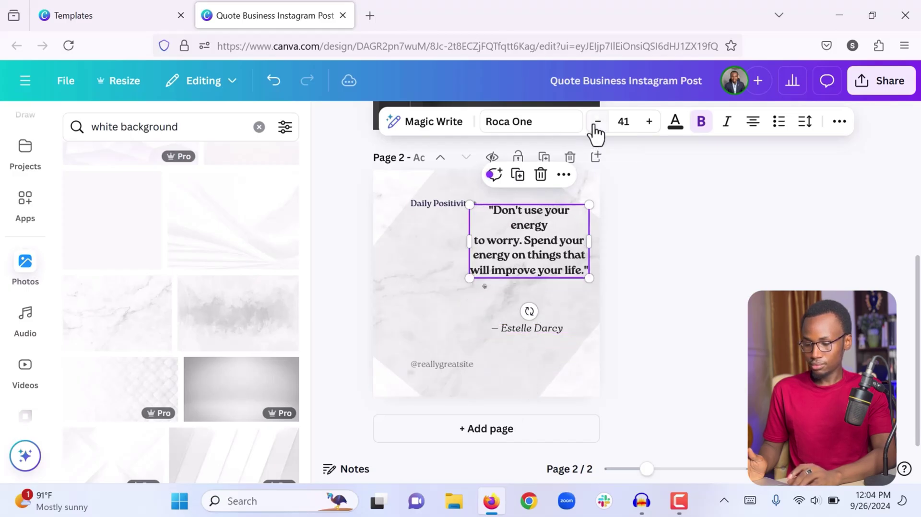
left_click_drag(516, 247, 516, 280)
Step: Place the uploaded portrait of the man in the yellow shirt at page 2's left edge and remove the photo's background
left_click(386, 264)
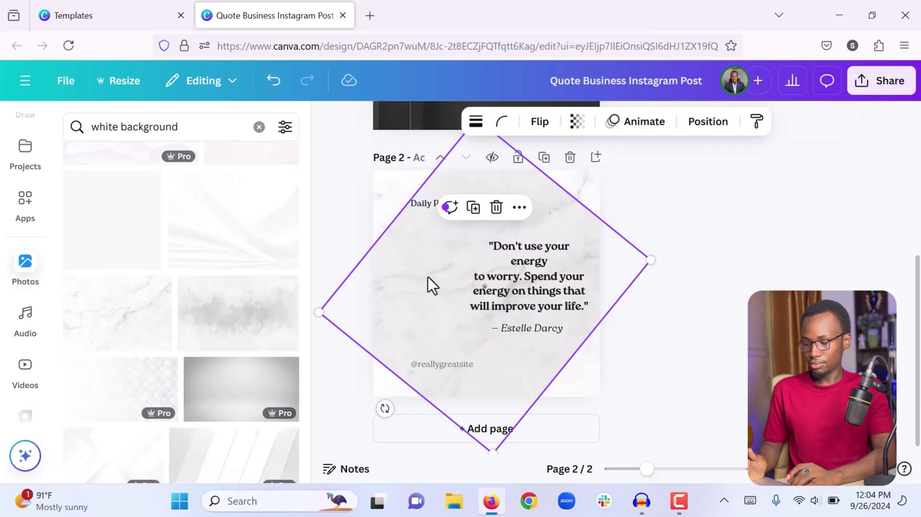
scroll(18, 336, "down", 1)
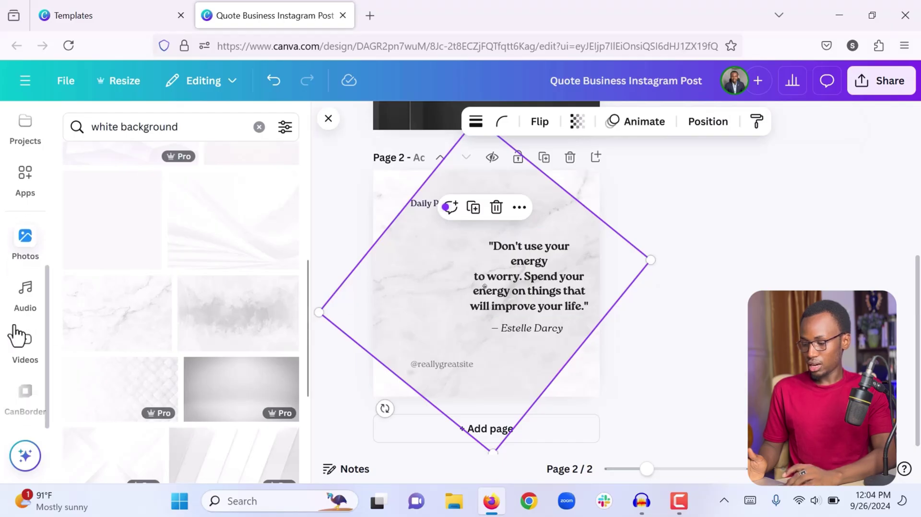
scroll(19, 232, "up", 3)
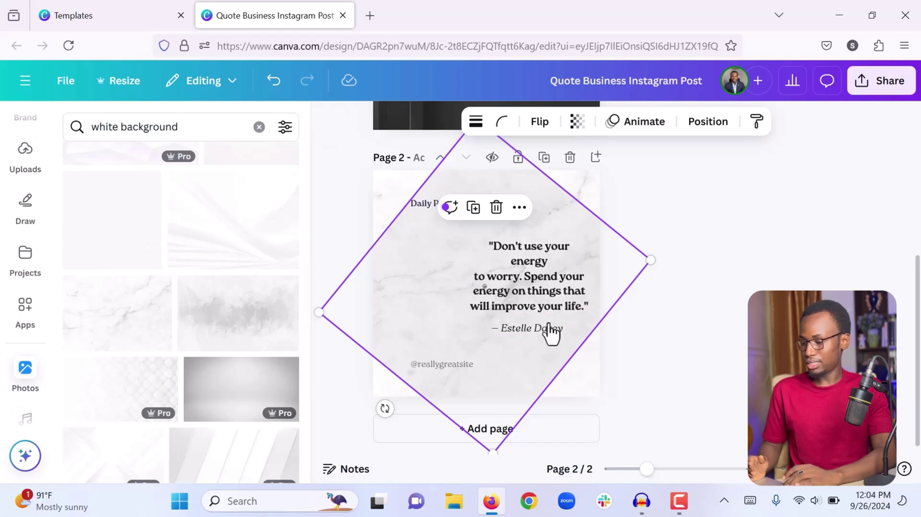
scroll(9, 230, "up", 2)
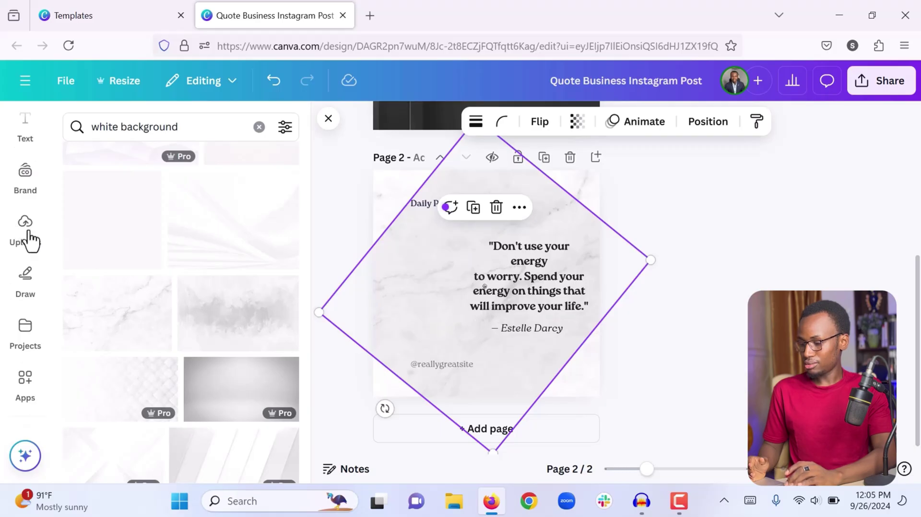
left_click(27, 239)
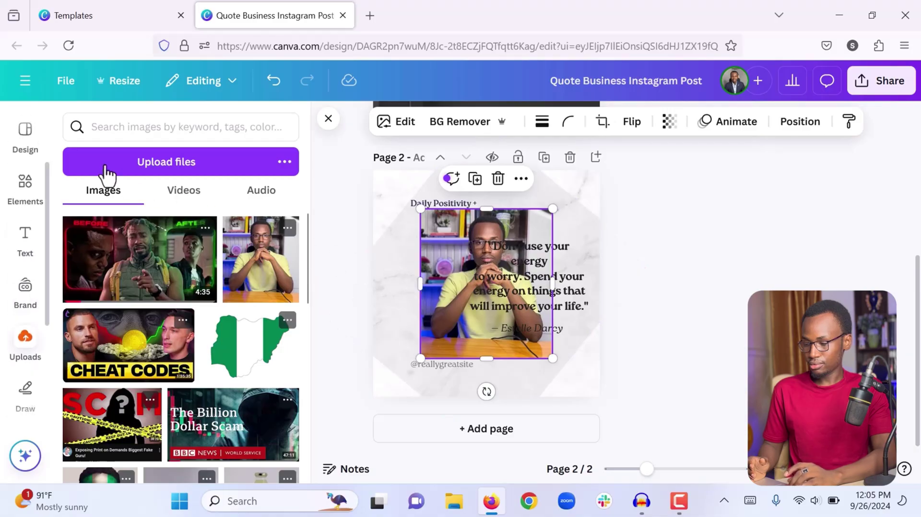
left_click(26, 139)
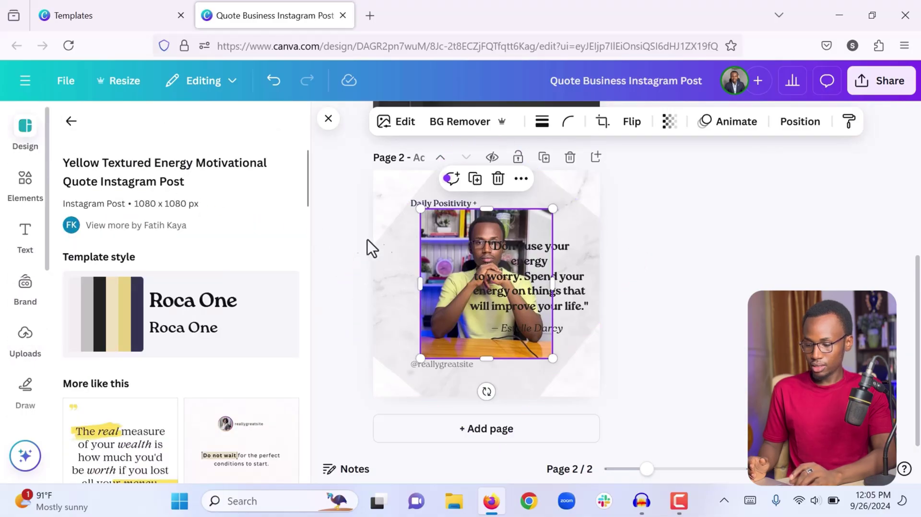
left_click_drag(438, 259, 387, 266)
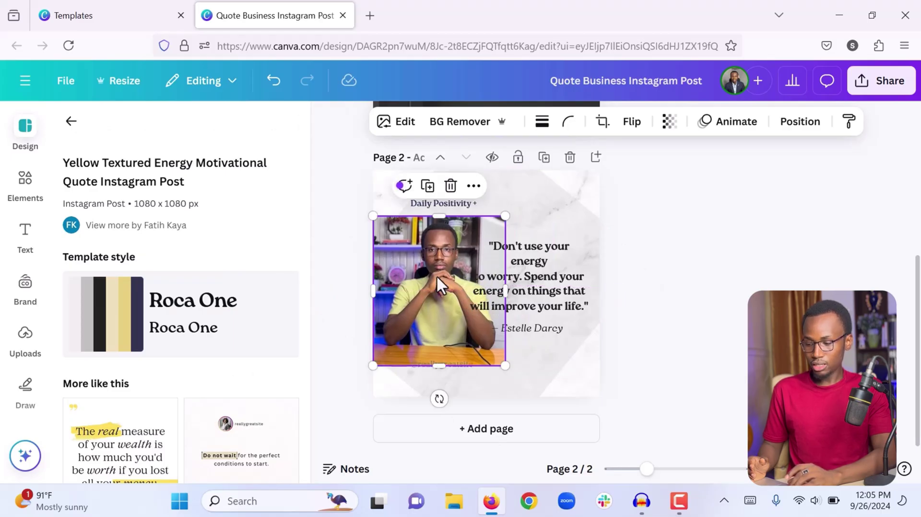
left_click(462, 124)
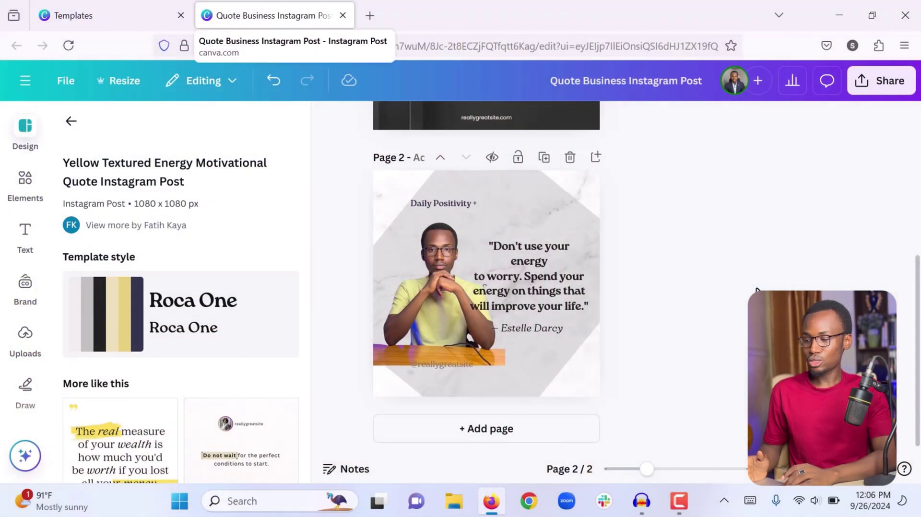
Step: Close the Instagram post design and the template preview, and return to Canva's home page
left_click(342, 15)
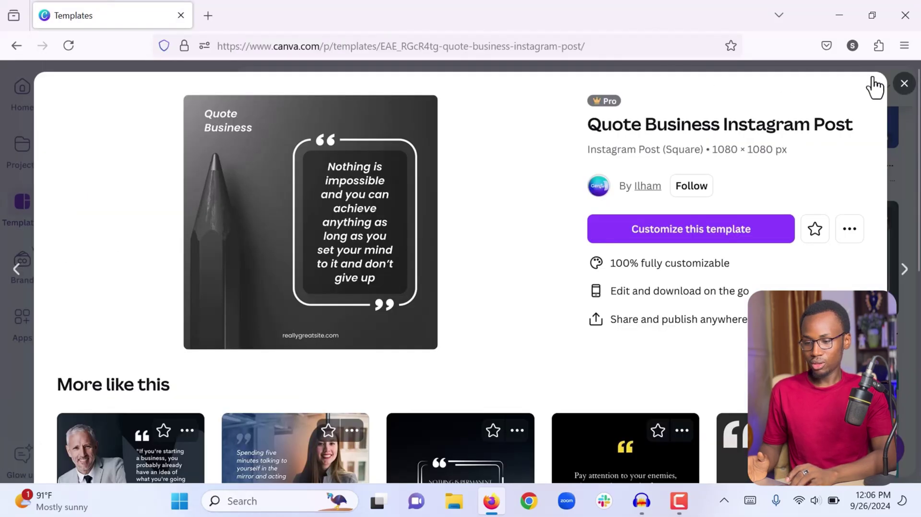
left_click(905, 84)
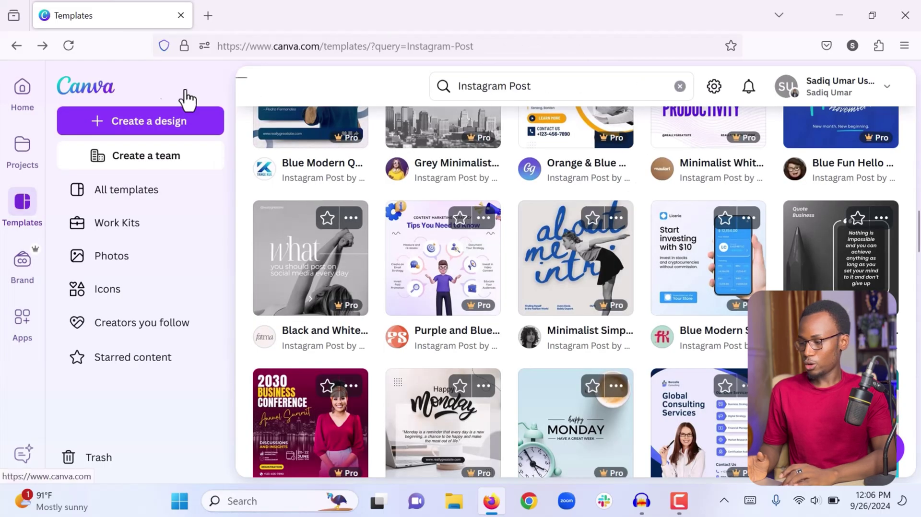
left_click(14, 95)
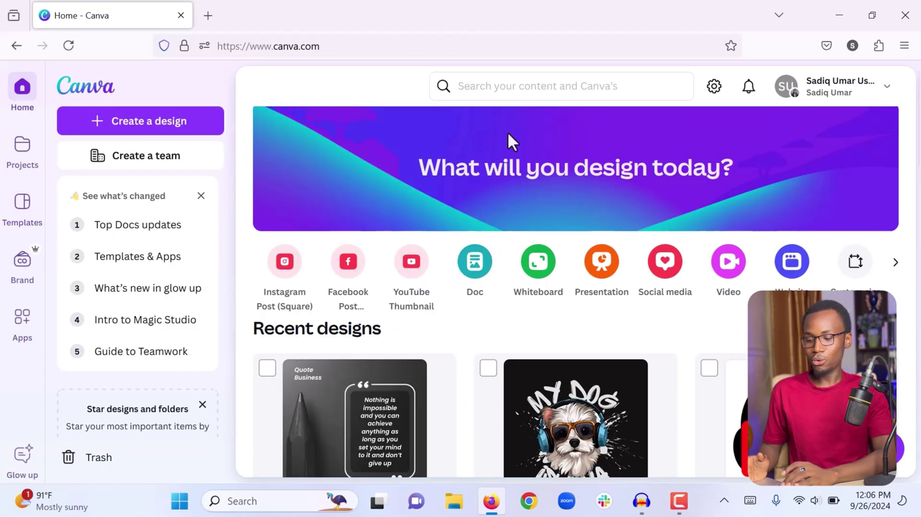
Step: Search the Canva templates for "Logo"
left_click(496, 87)
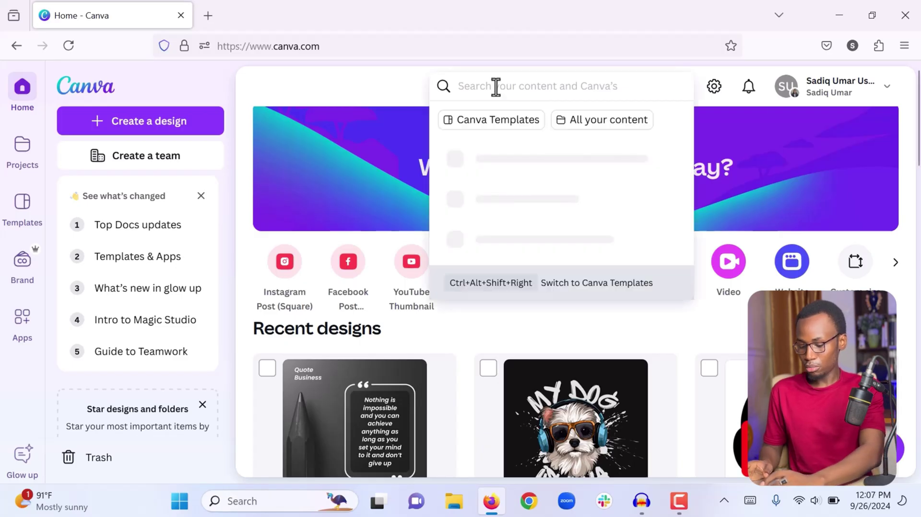
type("Logo")
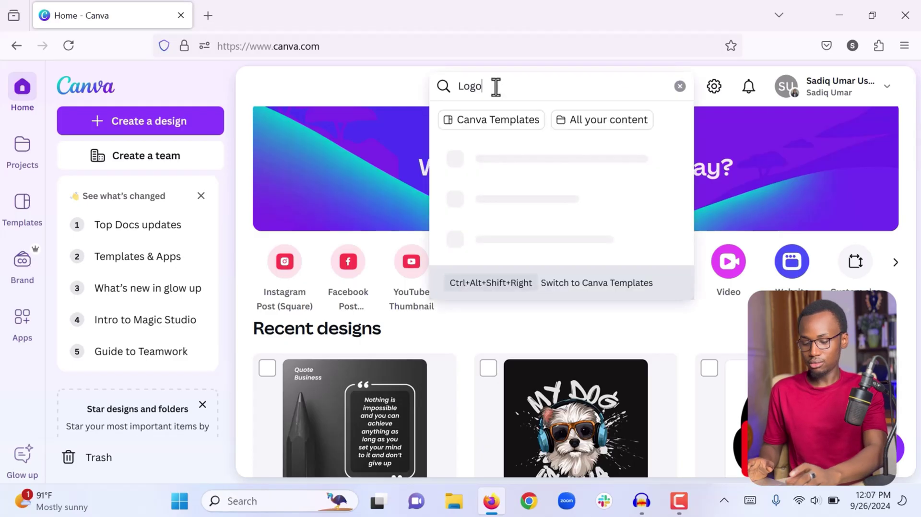
key("Return")
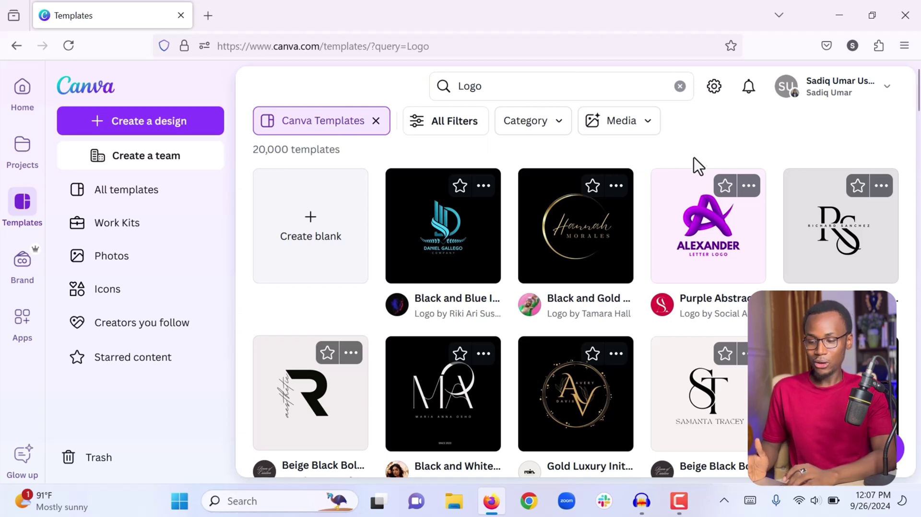
Step: Choose the Black and White Minimalist Professional Initial Logo template from the results and open it for customizing
scroll(654, 248, "down", 3)
scroll(654, 250, "down", 4)
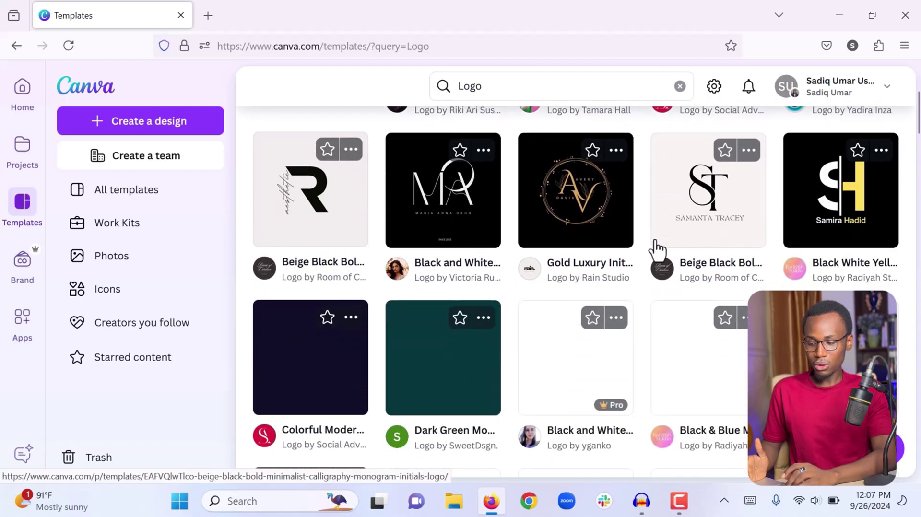
scroll(544, 220, "up", 5)
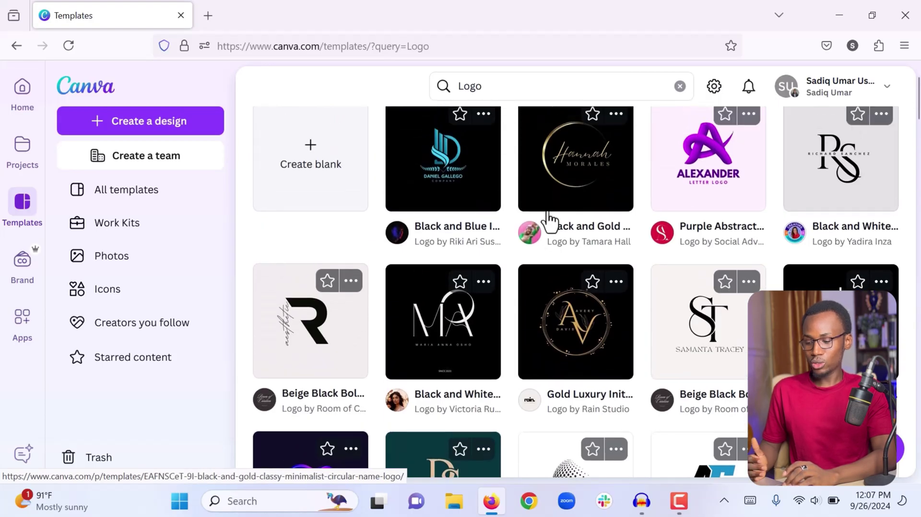
scroll(549, 221, "up", 2)
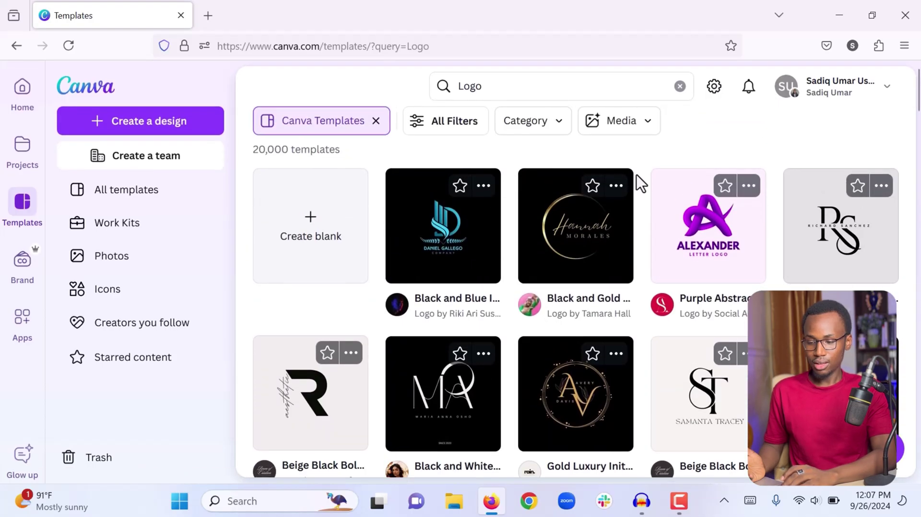
left_click(836, 235)
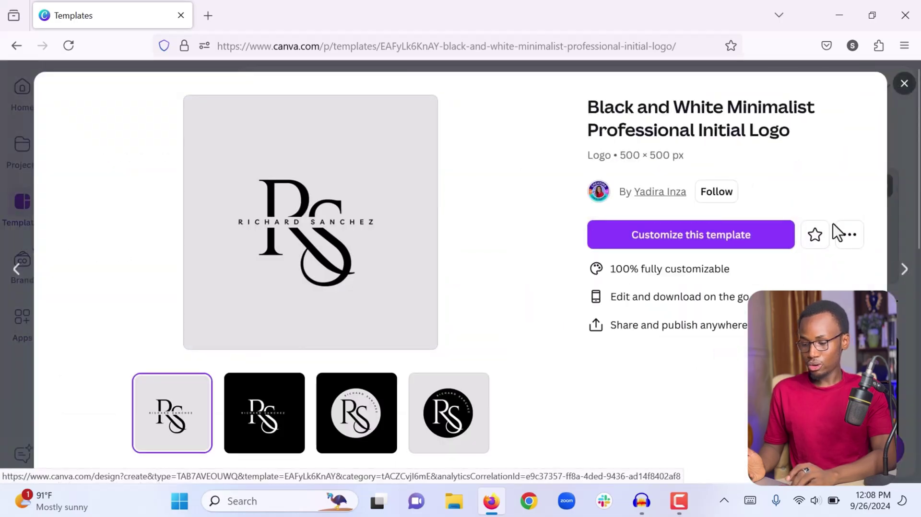
left_click(679, 243)
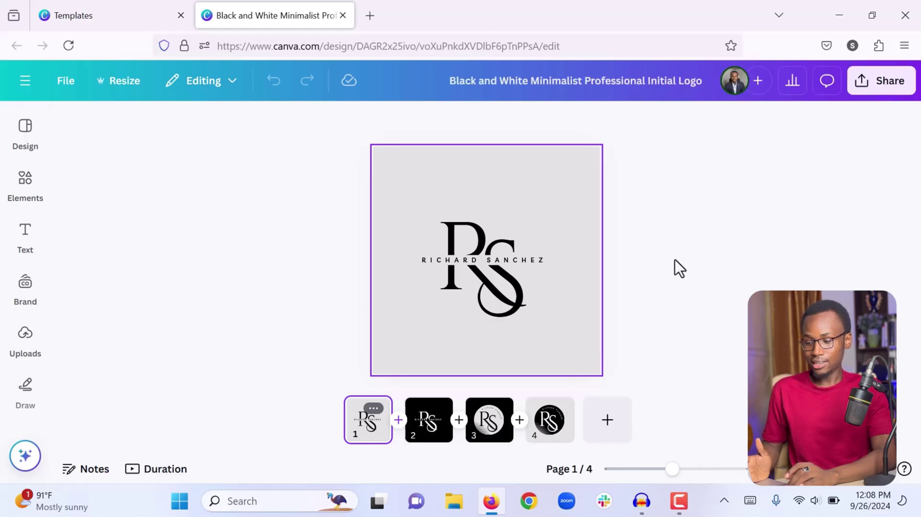
Step: Inspect the large initial R and the name line on page 1 as separate text elements, and clear the selection
left_click(475, 235)
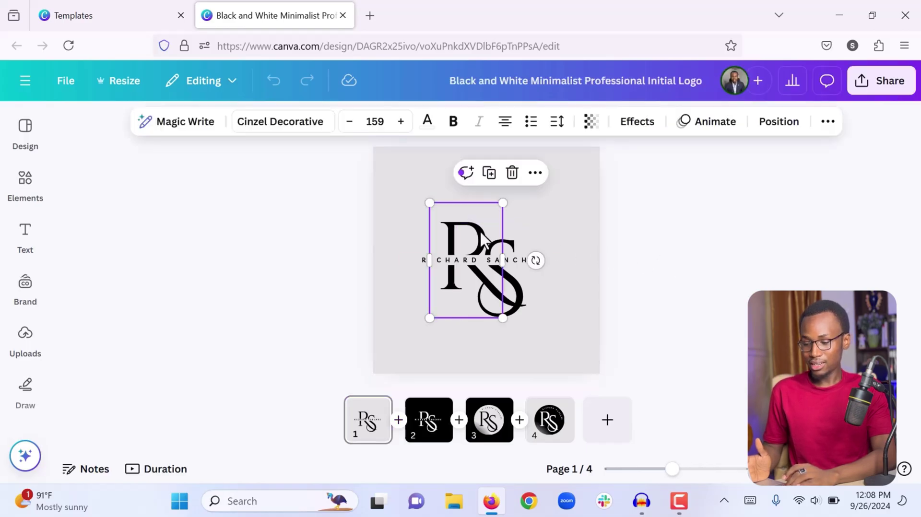
left_click(472, 271)
double_click(473, 271)
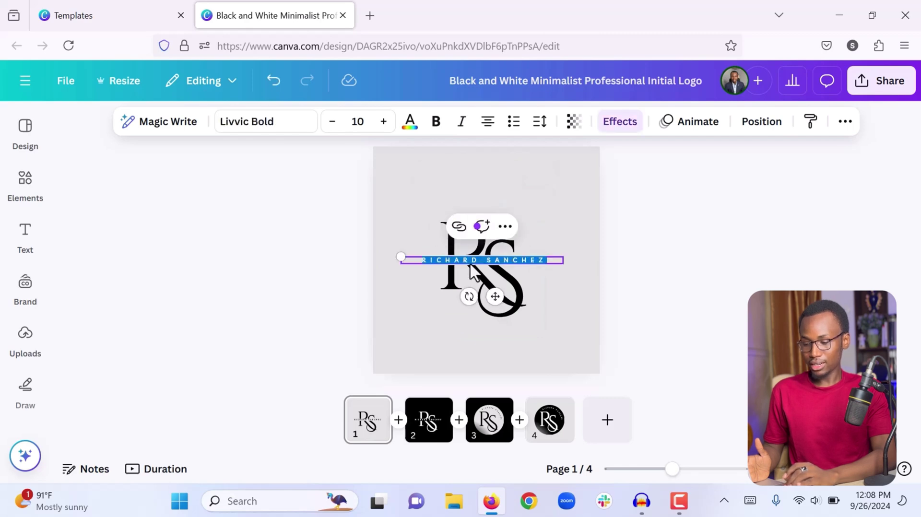
left_click(441, 242)
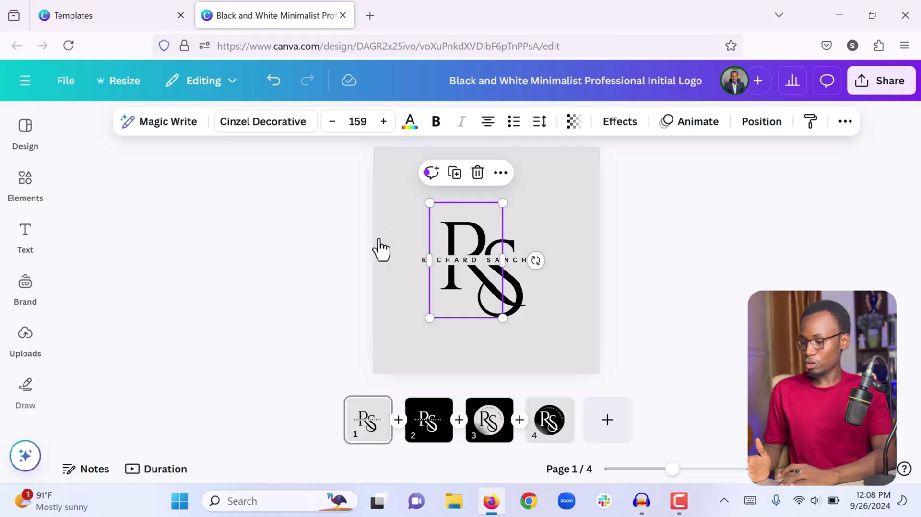
left_click(559, 225)
left_click(464, 230)
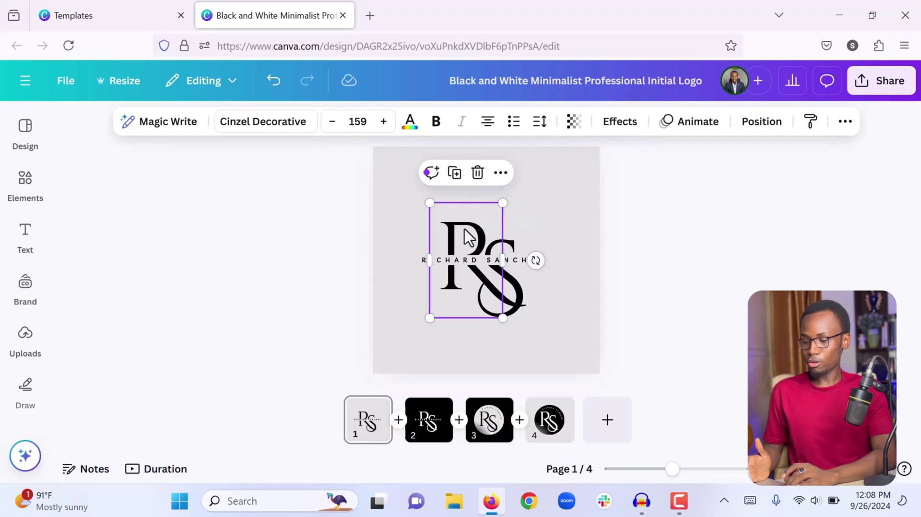
left_click(558, 229)
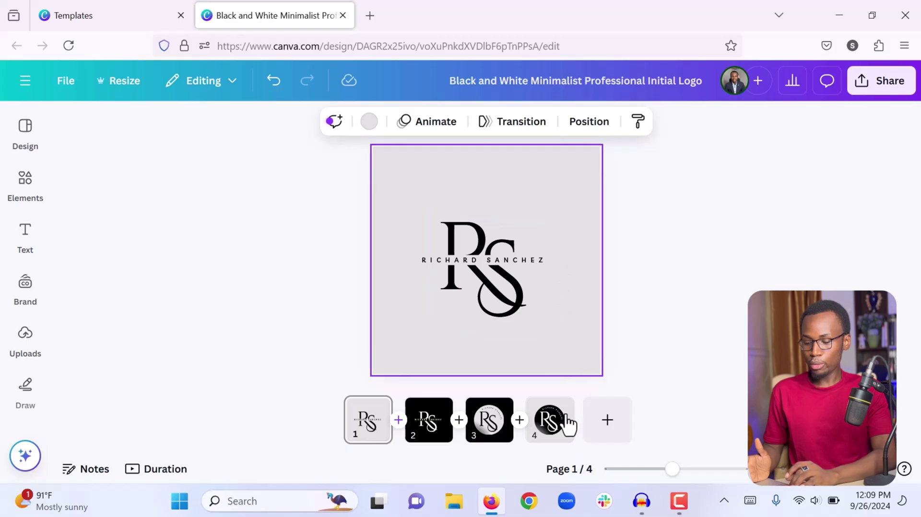
Step: View the logo variations on pages 2, 3 and 4, and return to page 3
left_click(424, 422)
left_click(508, 421)
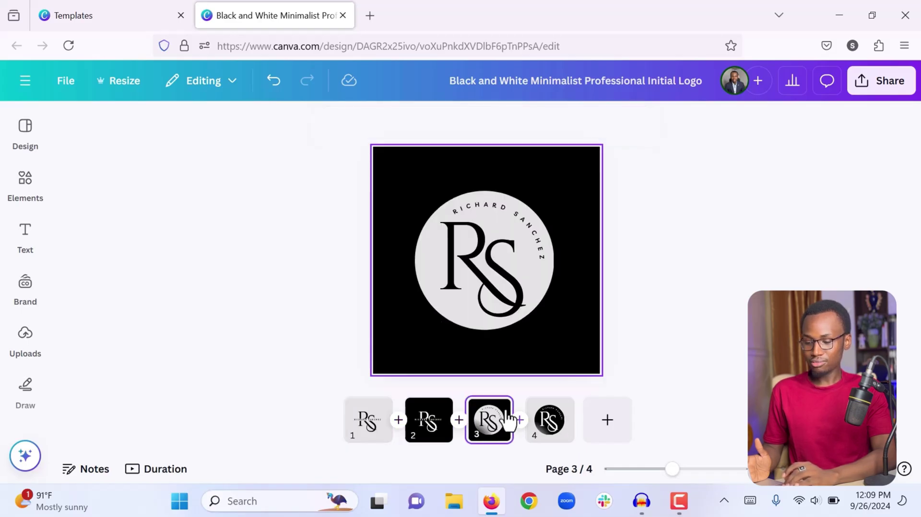
left_click(554, 410)
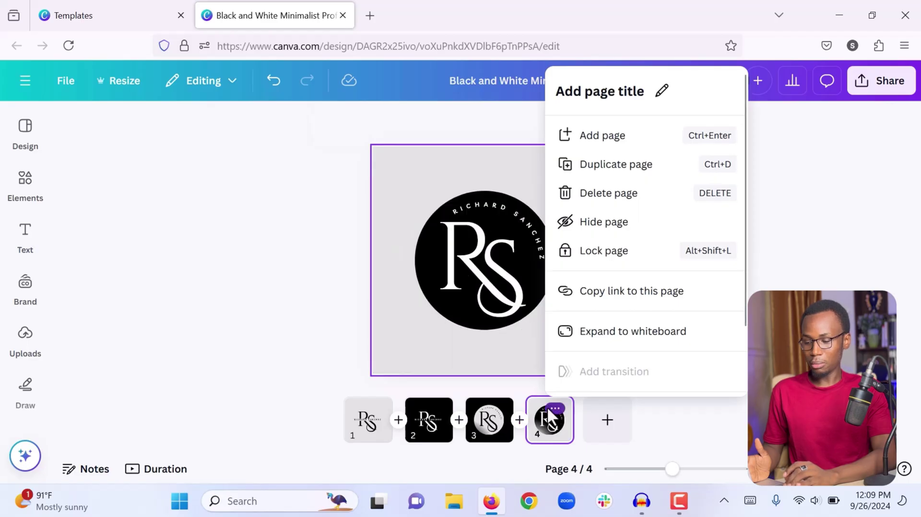
left_click(493, 420)
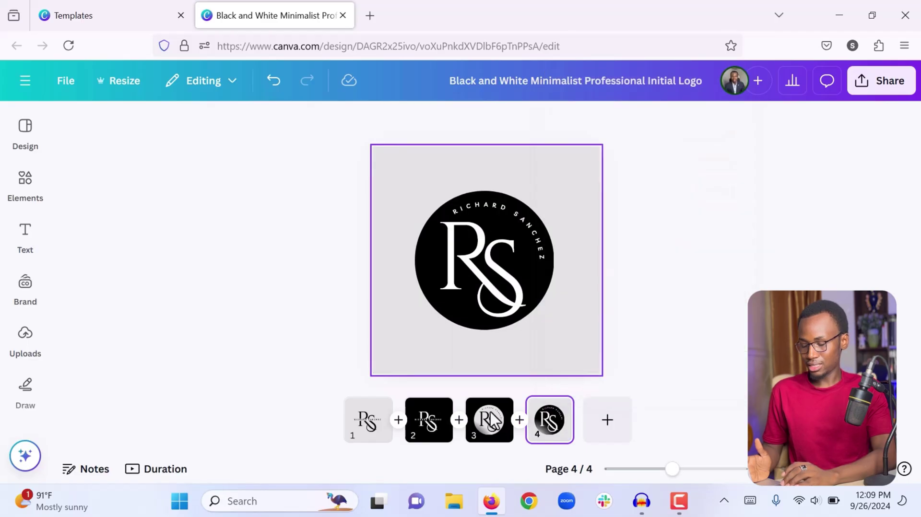
right_click(491, 421)
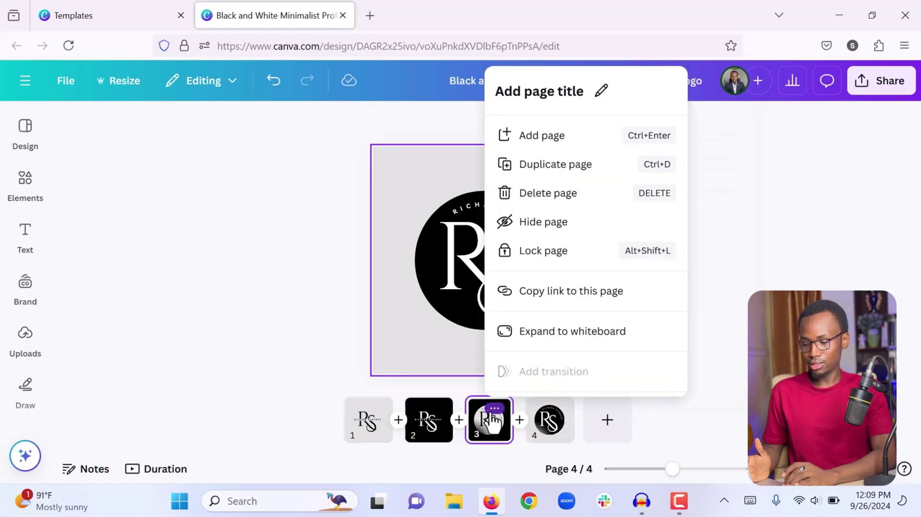
left_click(369, 421)
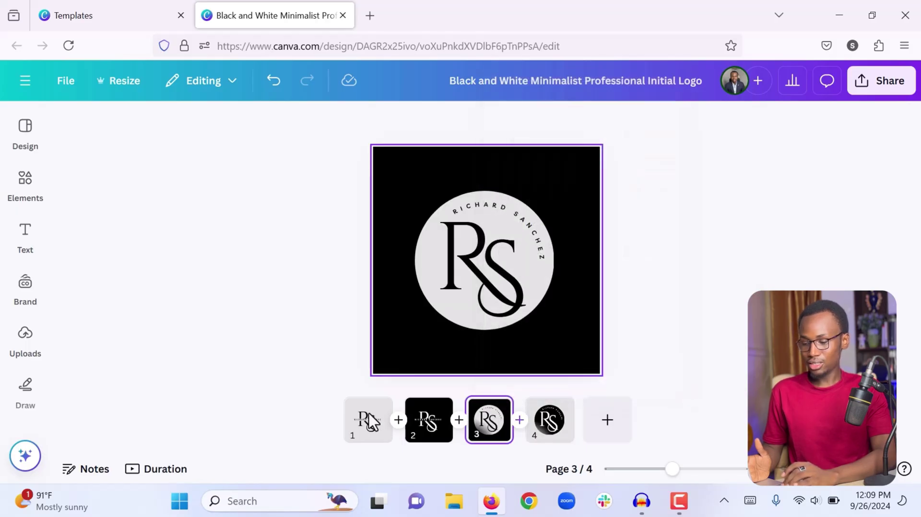
left_click(830, 264)
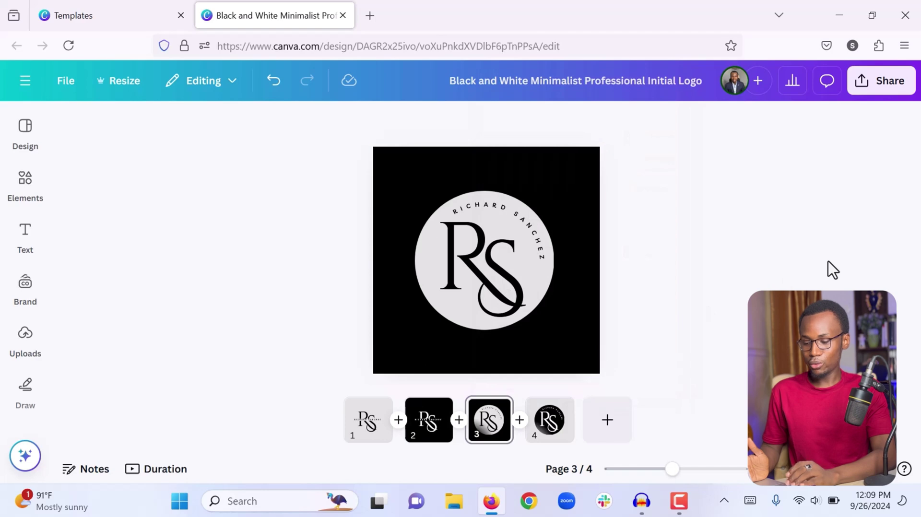
Step: Open the logo design's download settings and examine the file type, size and transparent background options
left_click(881, 90)
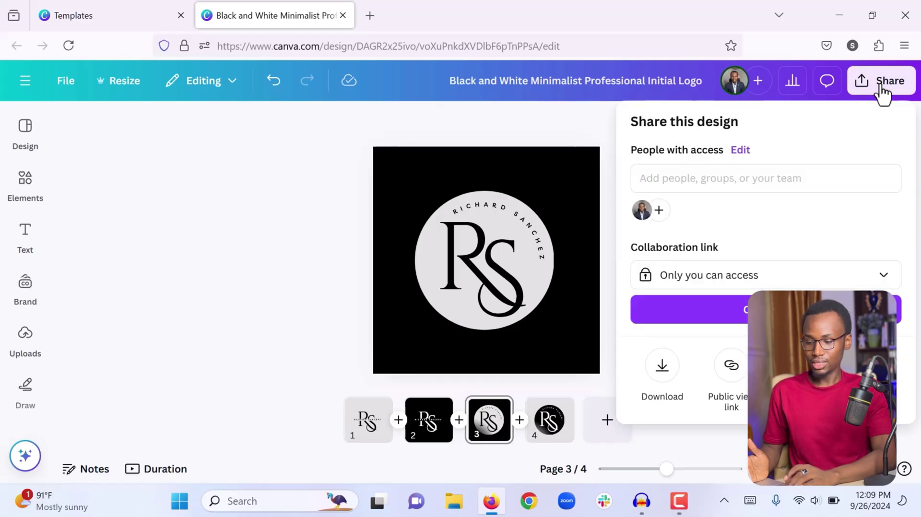
left_click(662, 370)
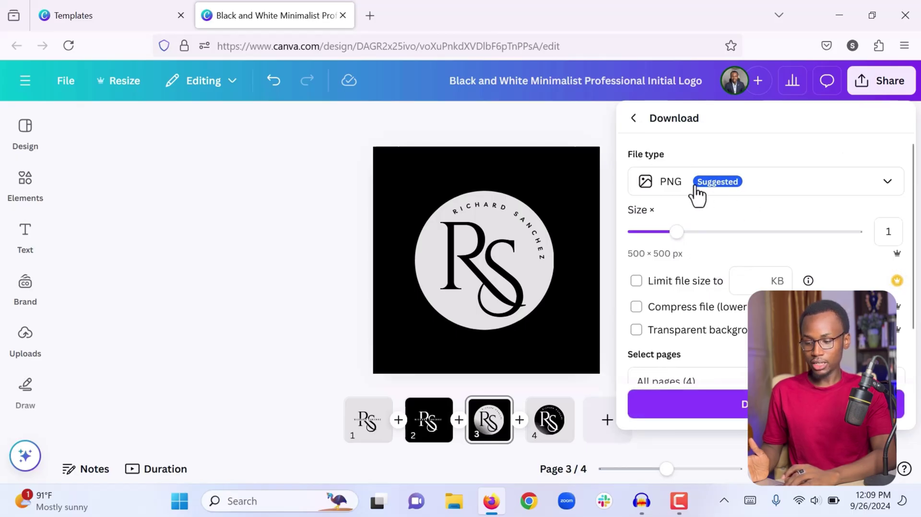
scroll(695, 195, "down", 2)
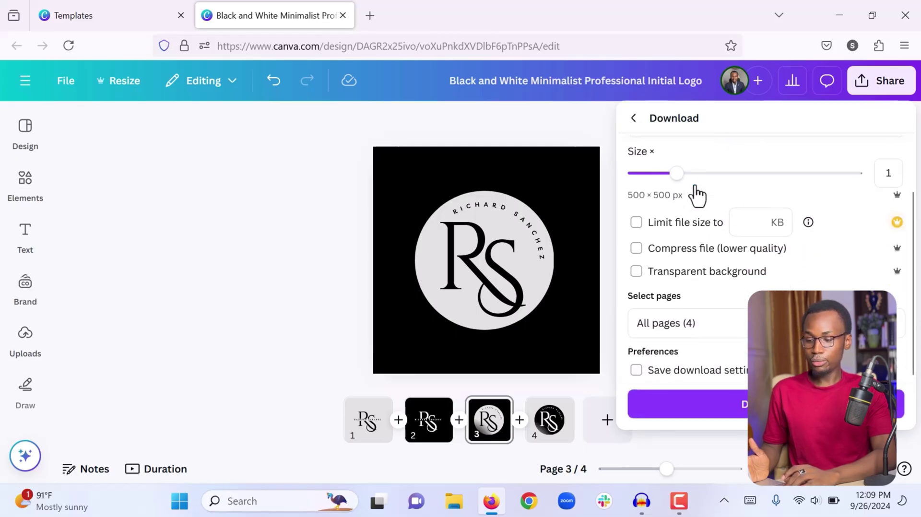
left_click(636, 275)
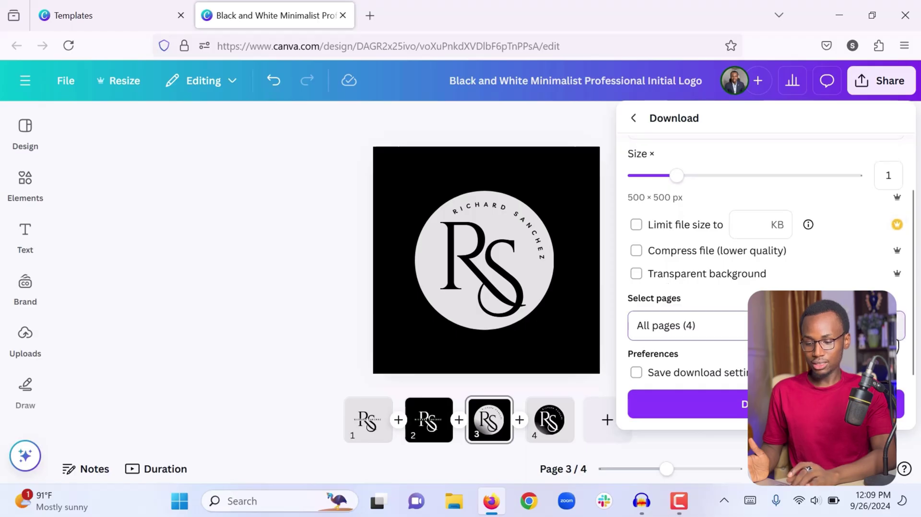
Step: Exclude page 3 from the pages to download, include it again so all pages are selected, and close the download settings
left_click(896, 331)
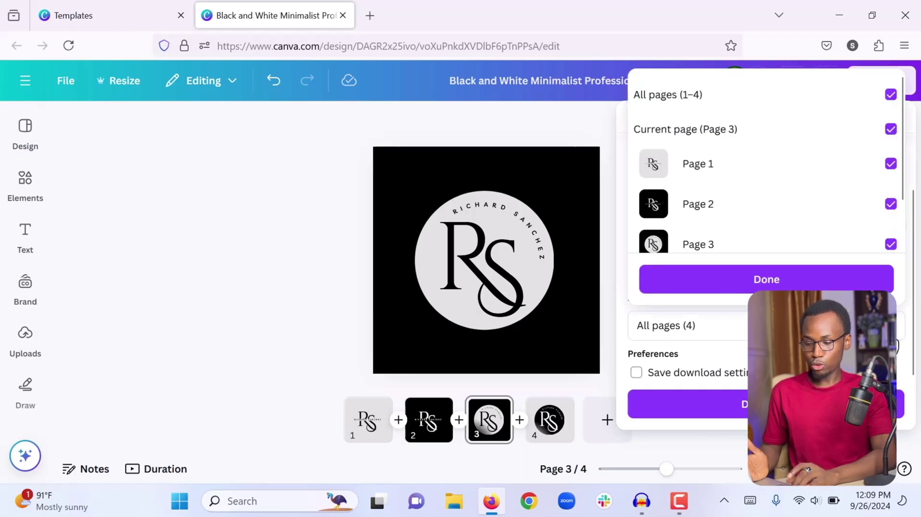
scroll(755, 191, "down", 2)
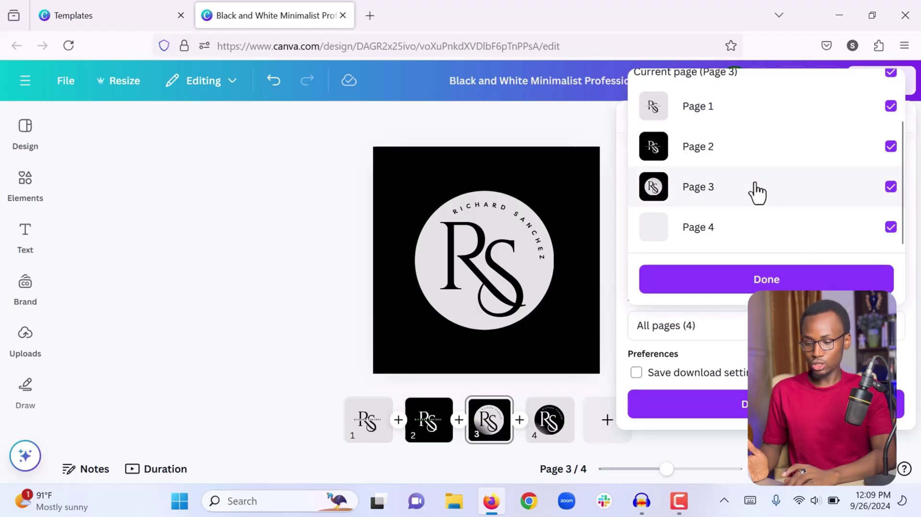
scroll(757, 192, "up", 2)
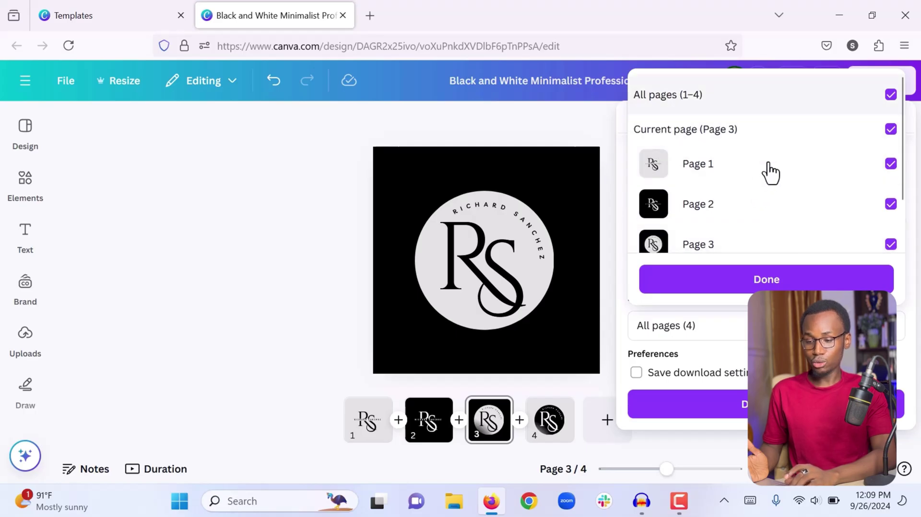
left_click(786, 137)
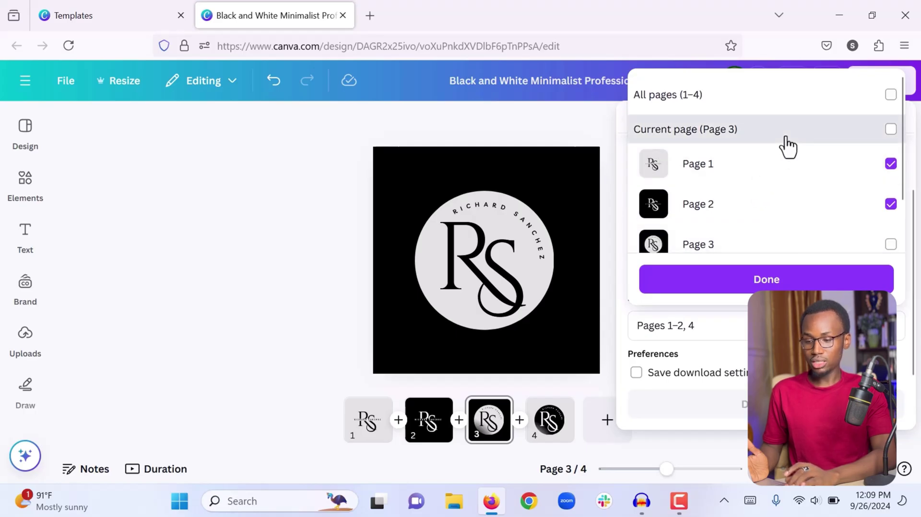
left_click(787, 137)
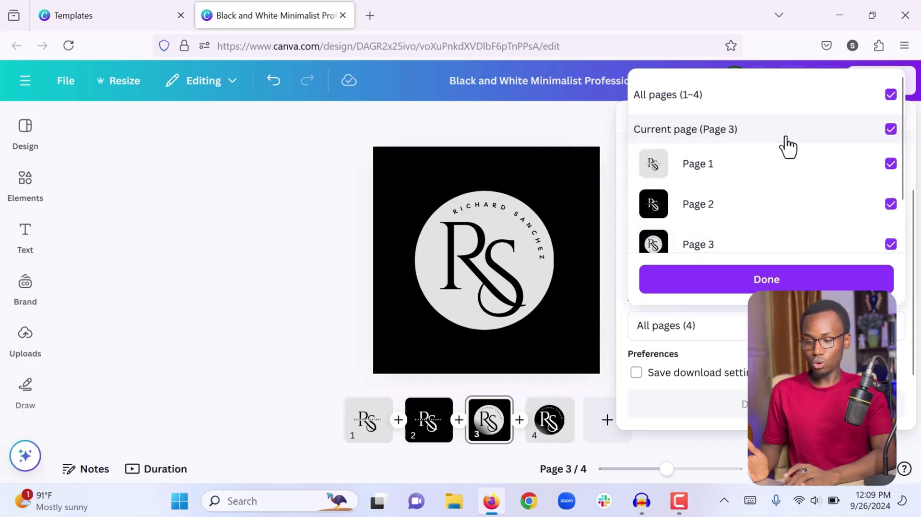
left_click(722, 288)
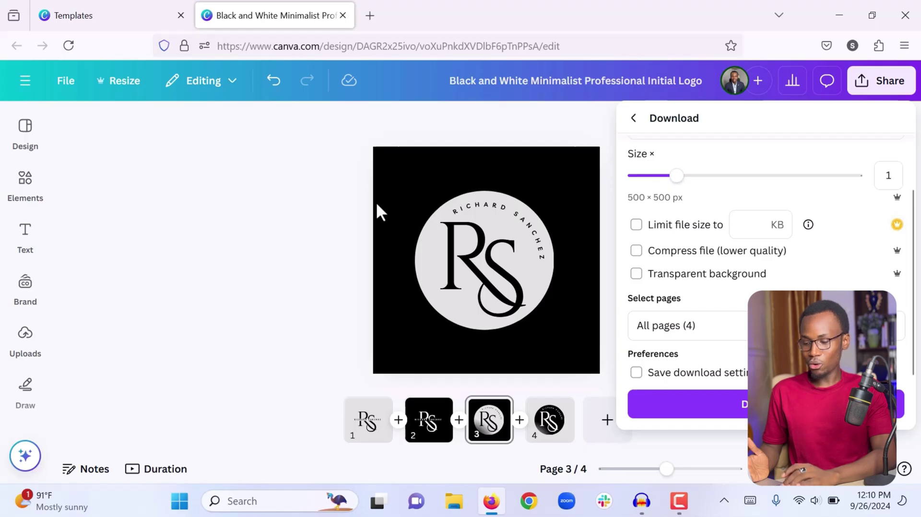
left_click(246, 165)
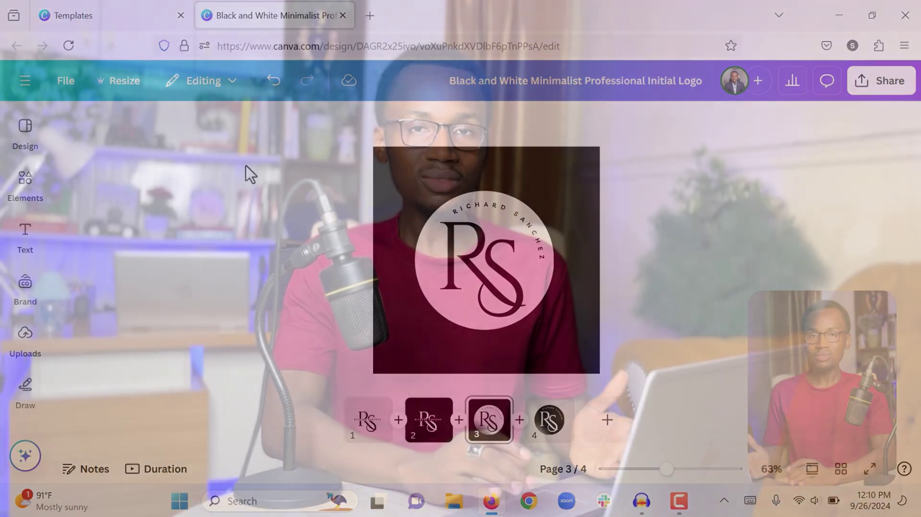